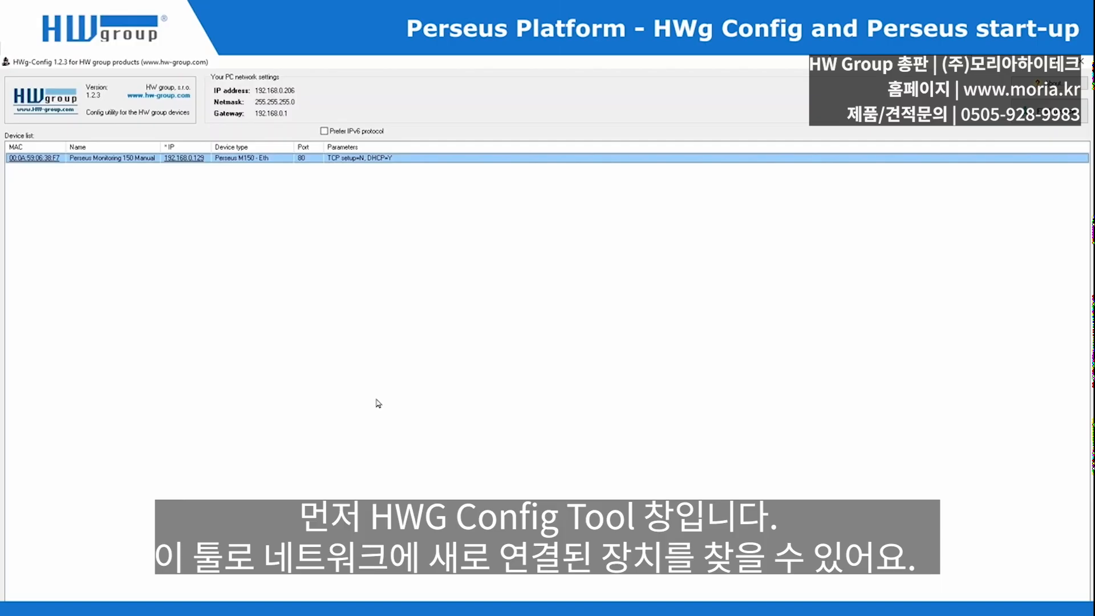
- Rerun the HWg-Config device search, then show the Perseus Monitoring 150 page (192.168.0.129) in Firefox
left_click(1033, 121)
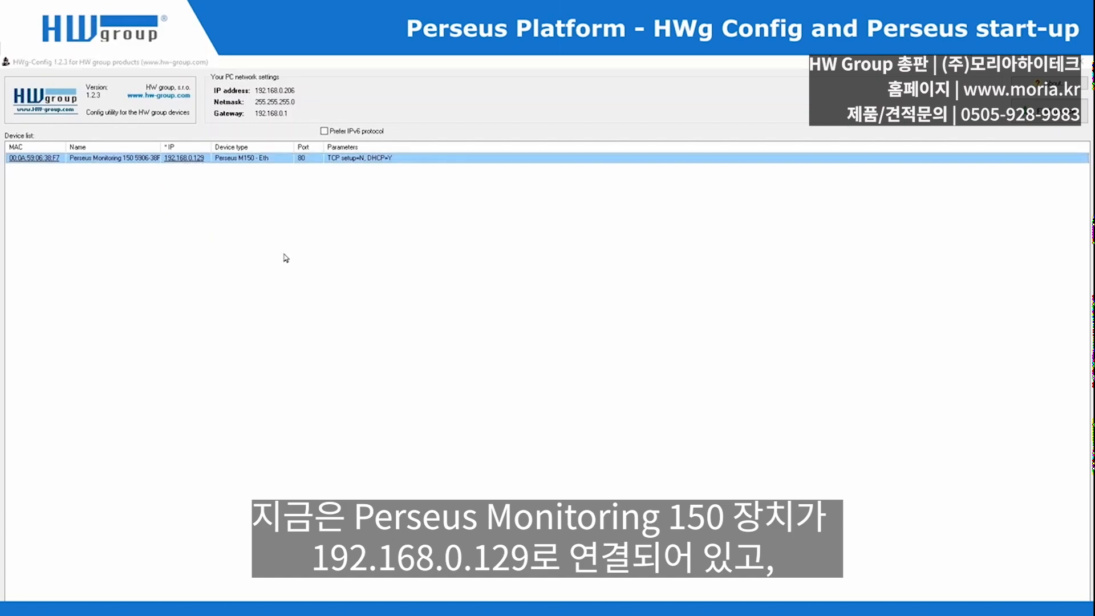
key("alt+Tab")
key("Tab")
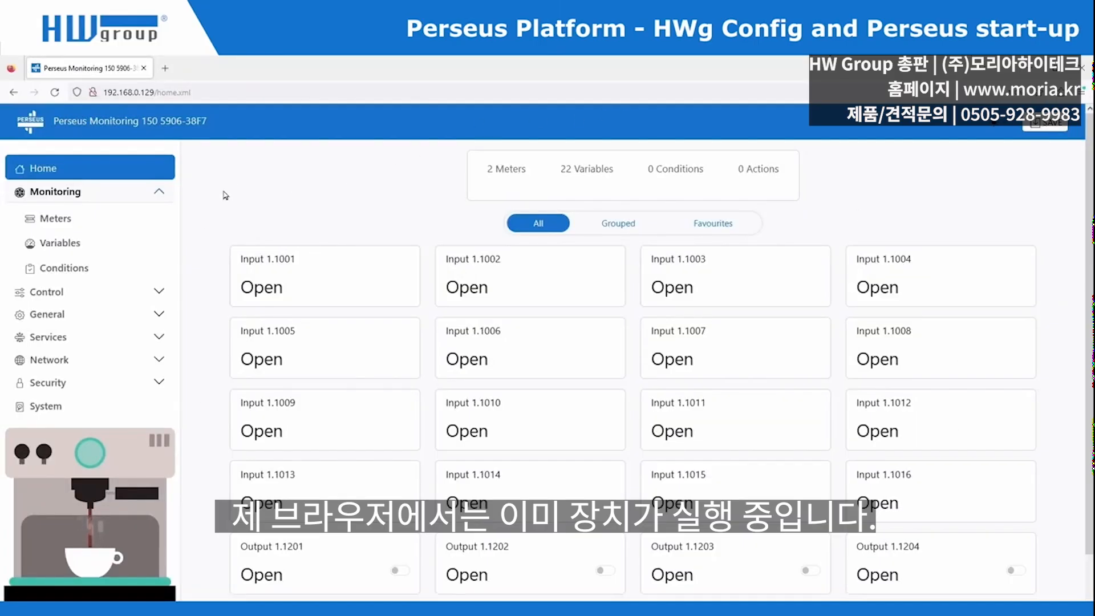
left_click(139, 296)
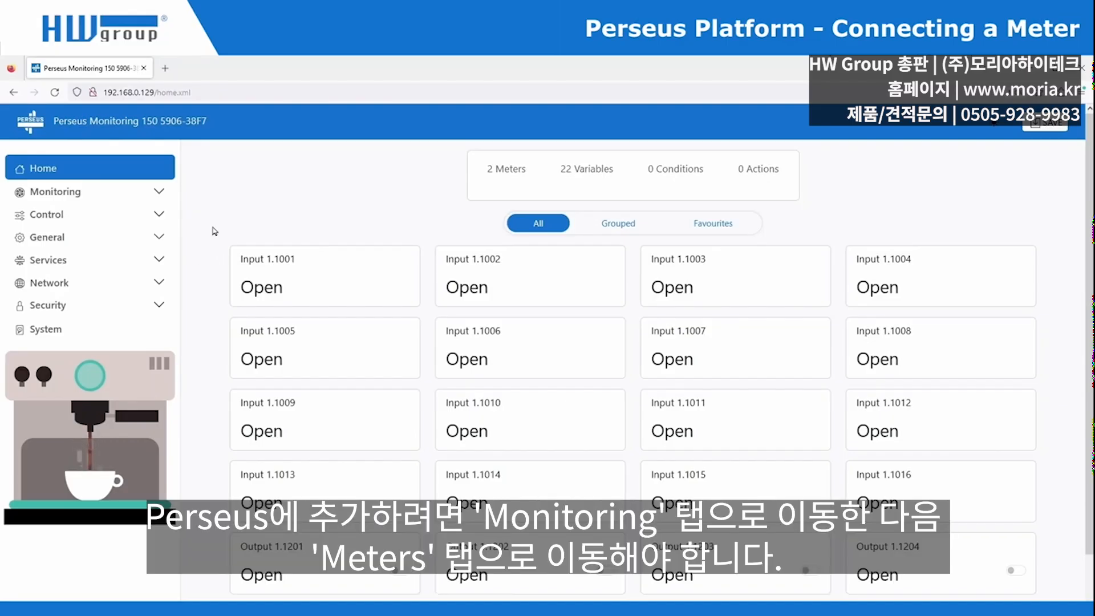
- Go to Monitoring > Meters and filter to the 1-Wire tab, which has no sensors yet
left_click(167, 191)
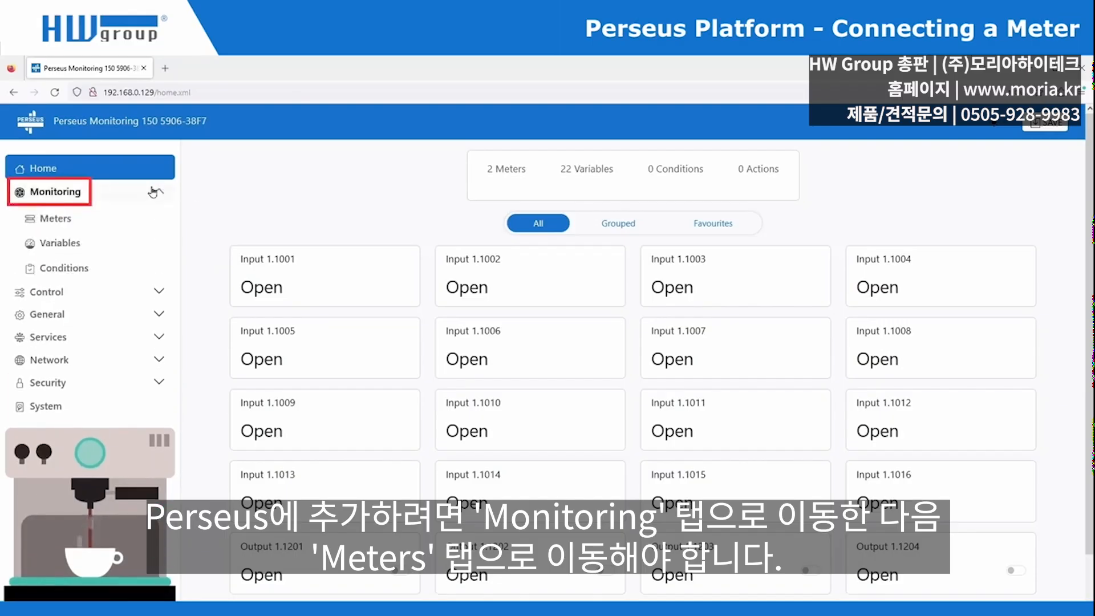
left_click(114, 220)
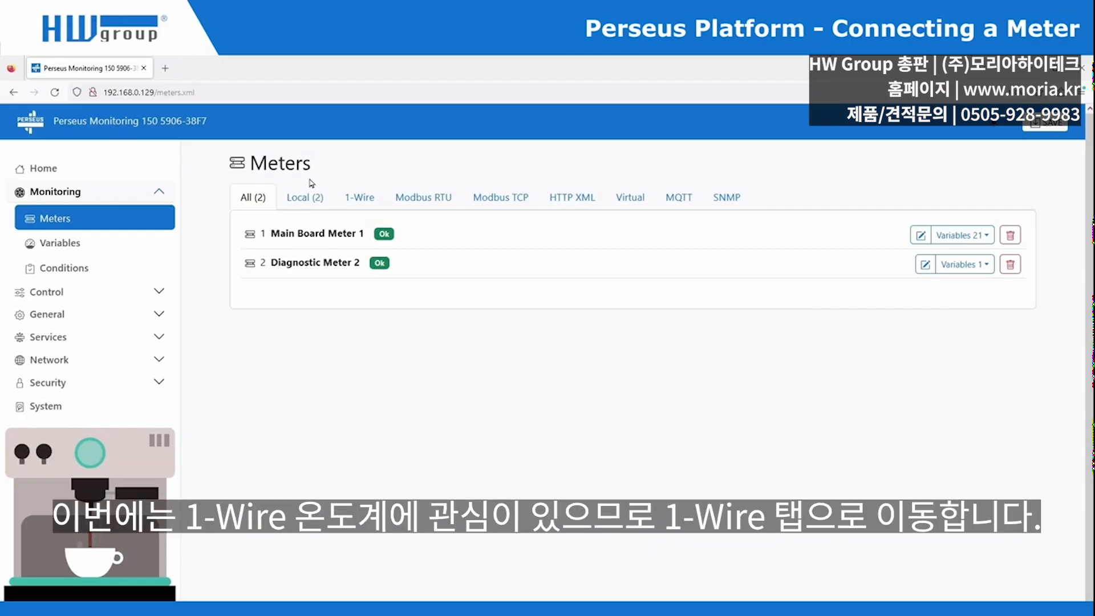
left_click(358, 200)
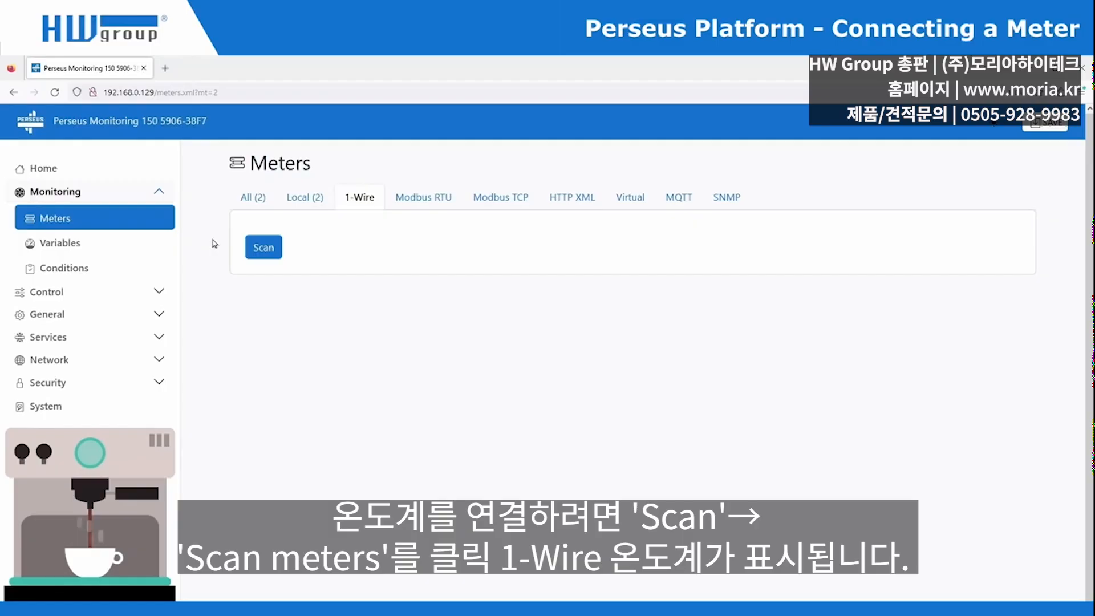
- Scan the 1-Wire bus, save the found Temp 1-Wire sensor, and return to the Meters list
left_click(264, 248)
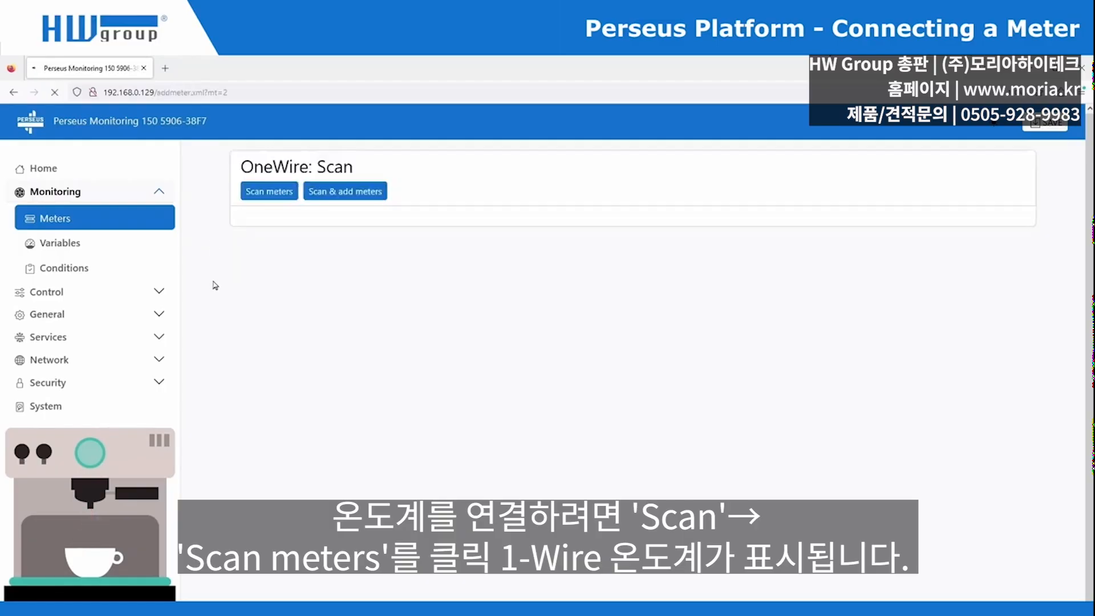
left_click(268, 191)
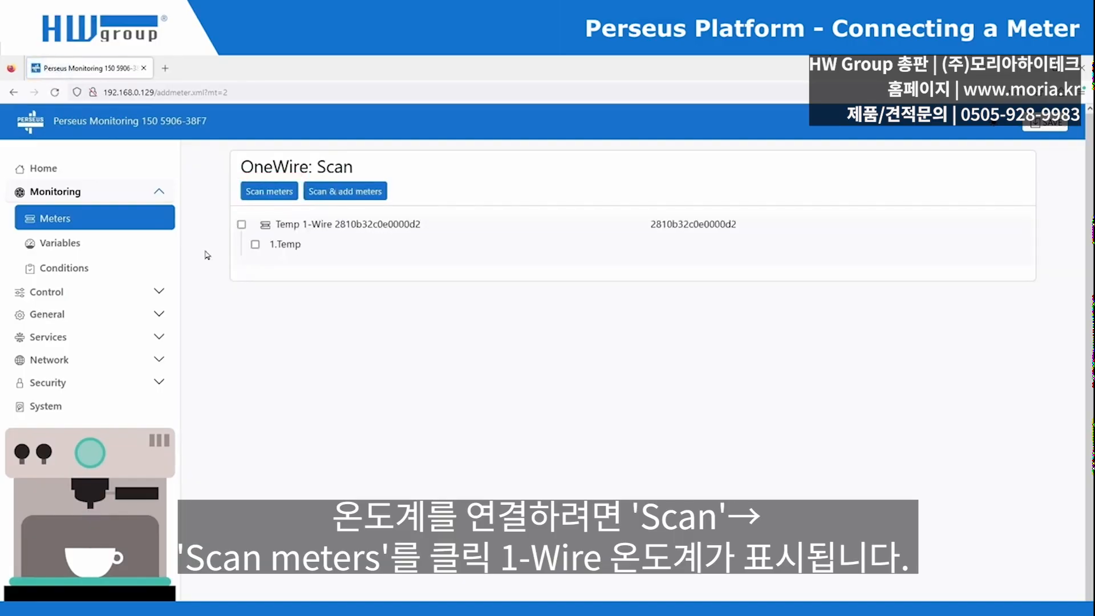
left_click(240, 225)
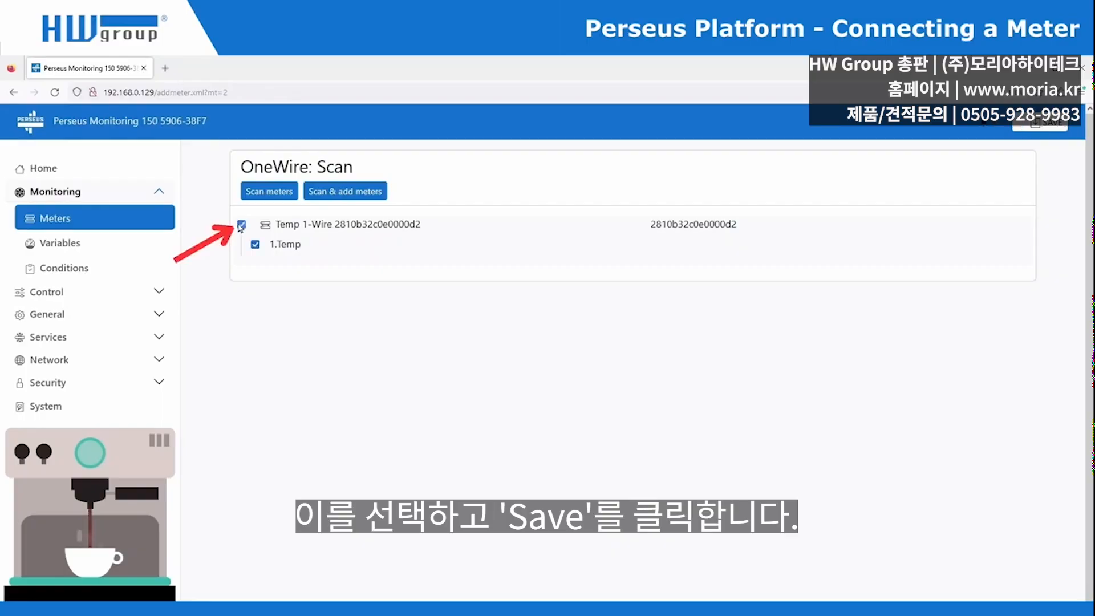
left_click(1041, 127)
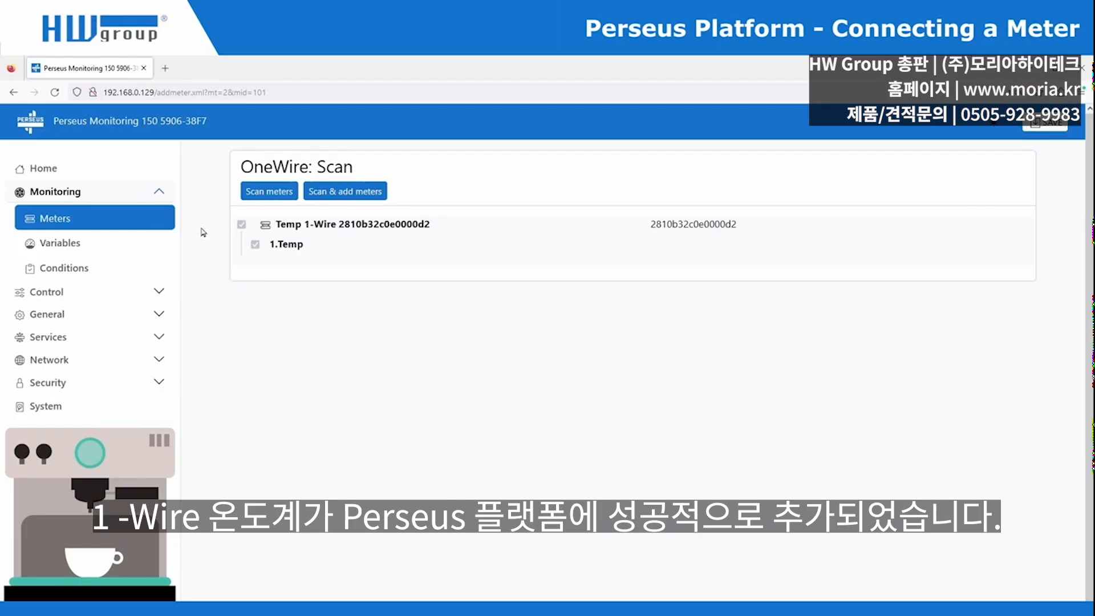
left_click(153, 222)
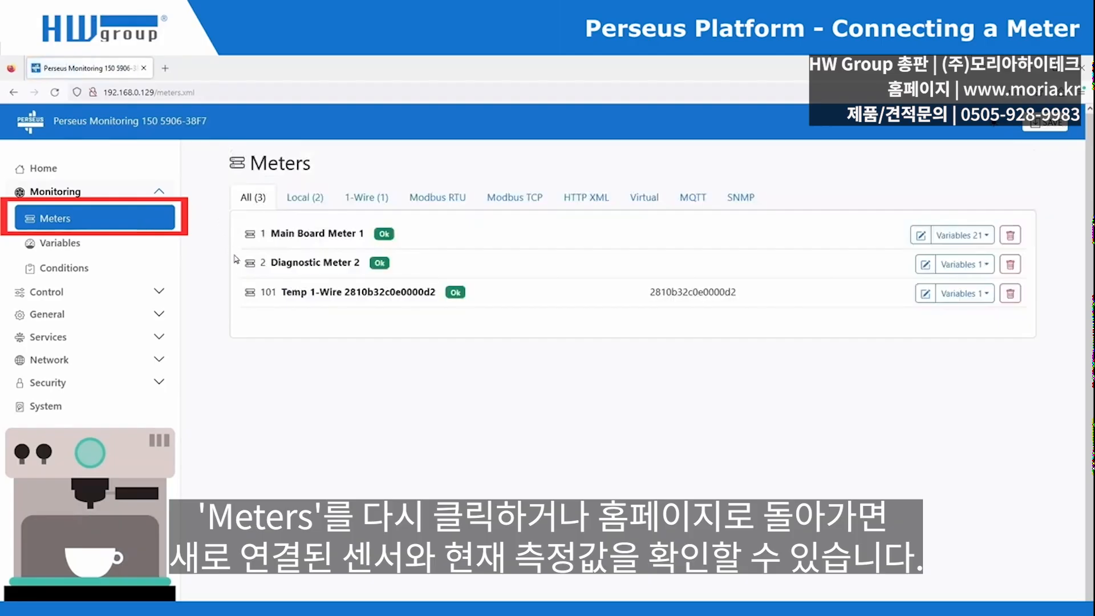
left_click(123, 170)
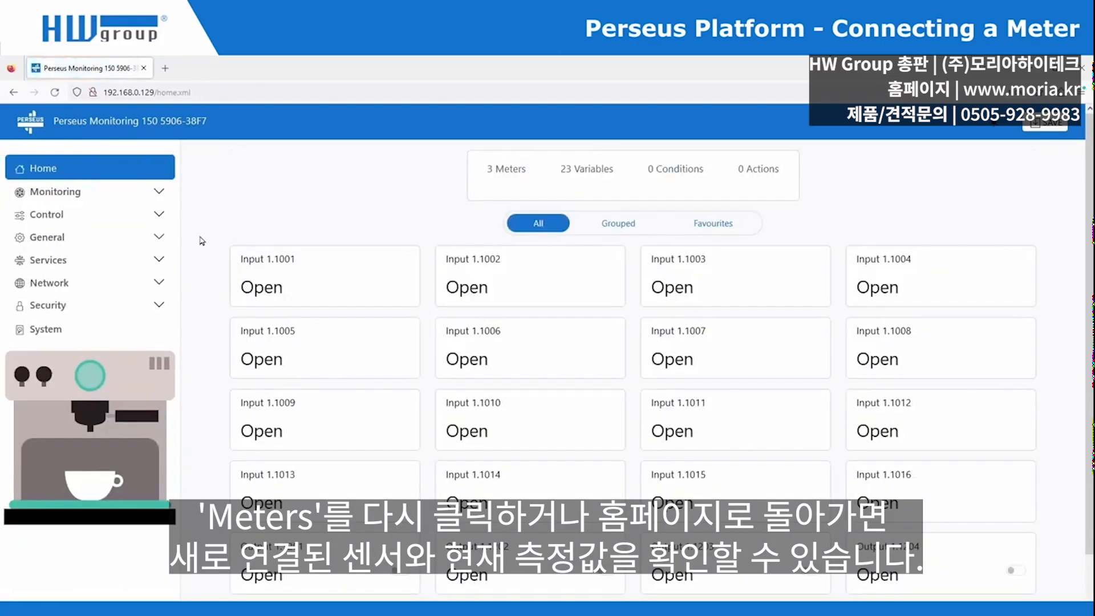
scroll(201, 245, "down", 3)
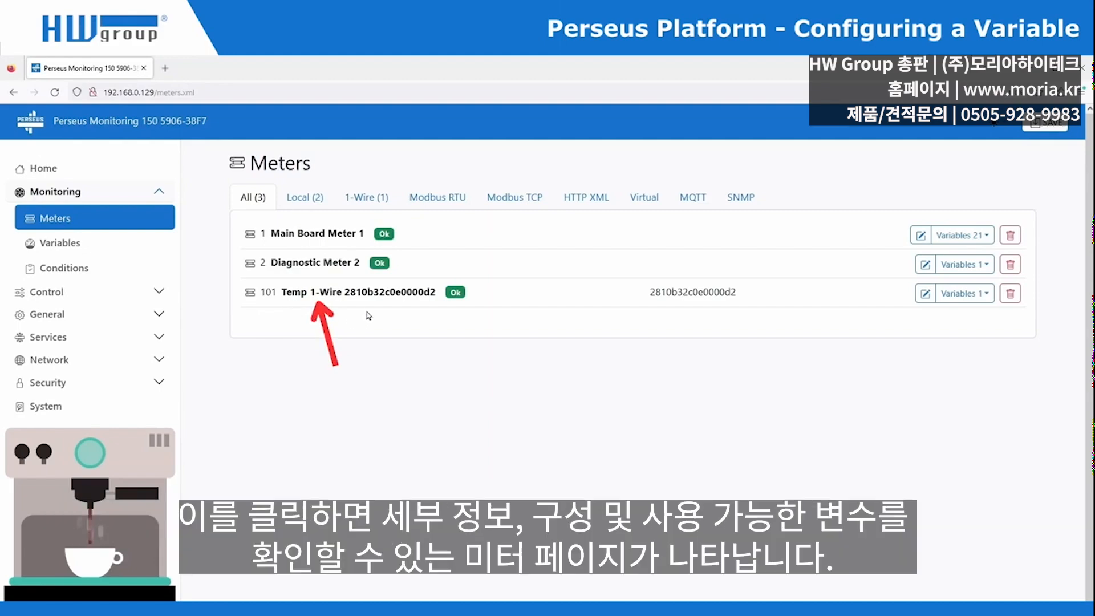
- Open the Temp 1-Wire meter's 1.Temp variable (24.1 °C) and view its empty Conditions panel
left_click(374, 296)
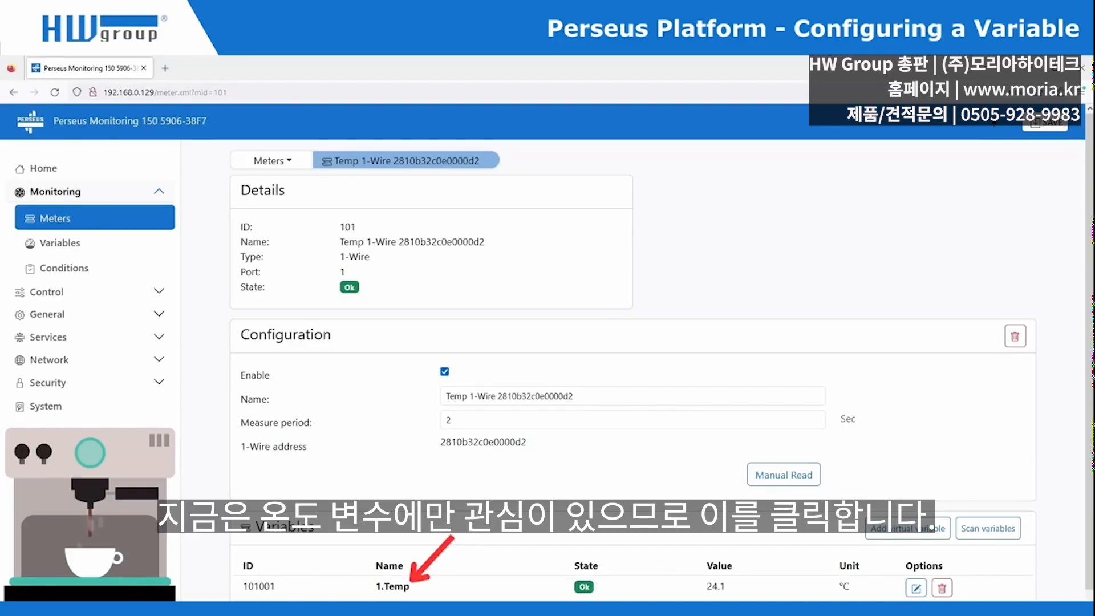
left_click(396, 587)
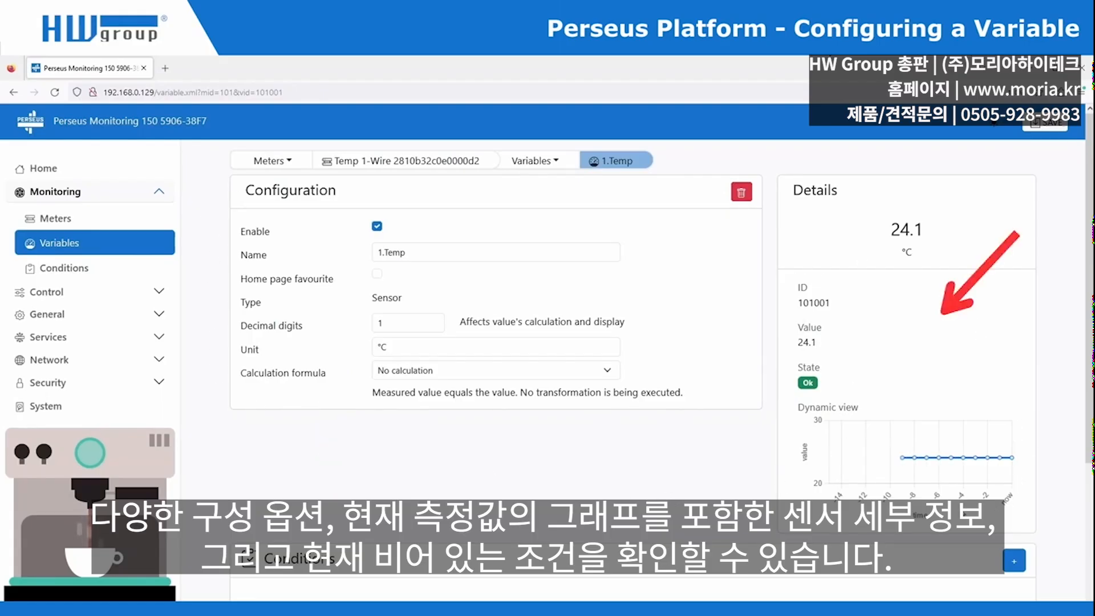
scroll(208, 510, "down", 3)
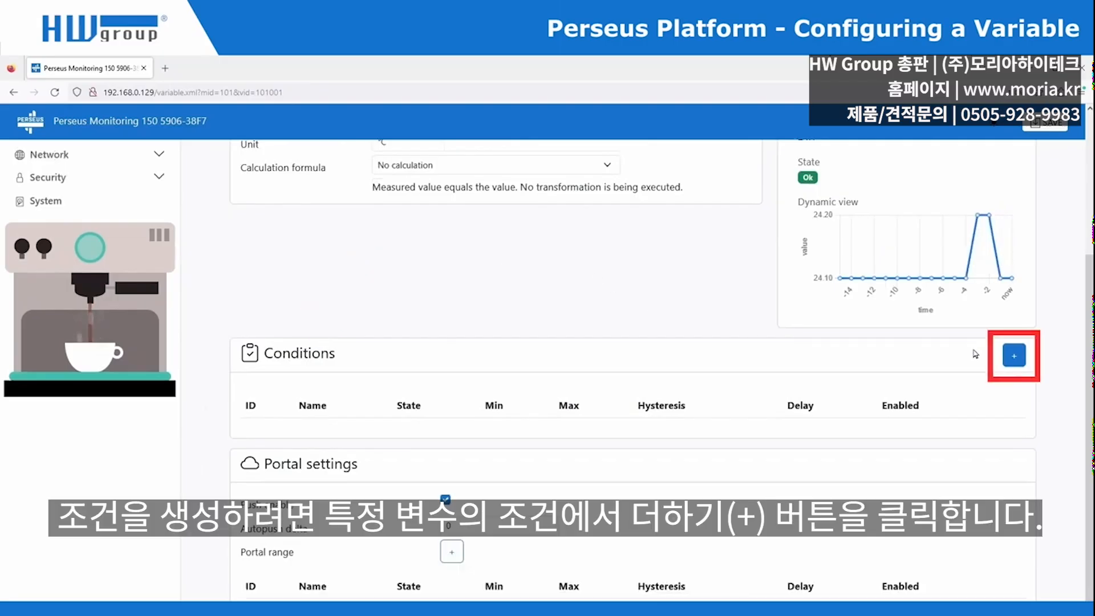
- Add a condition to 1.Temp with a Max limit of 25 and save it
left_click(1014, 358)
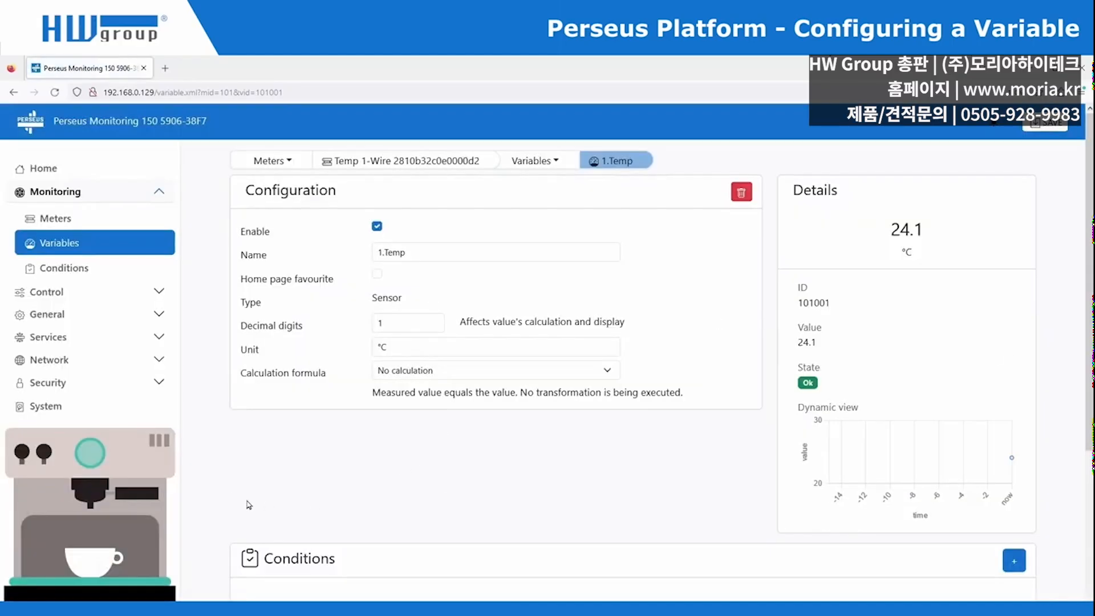
scroll(217, 510, "down", 3)
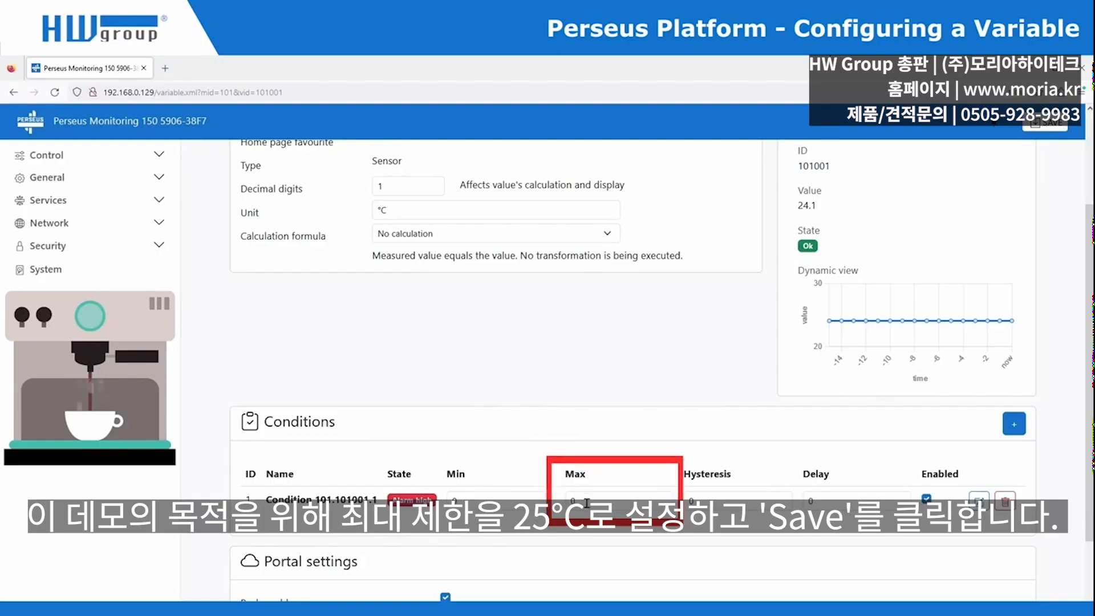
left_click_drag(587, 503, 565, 501)
type("25")
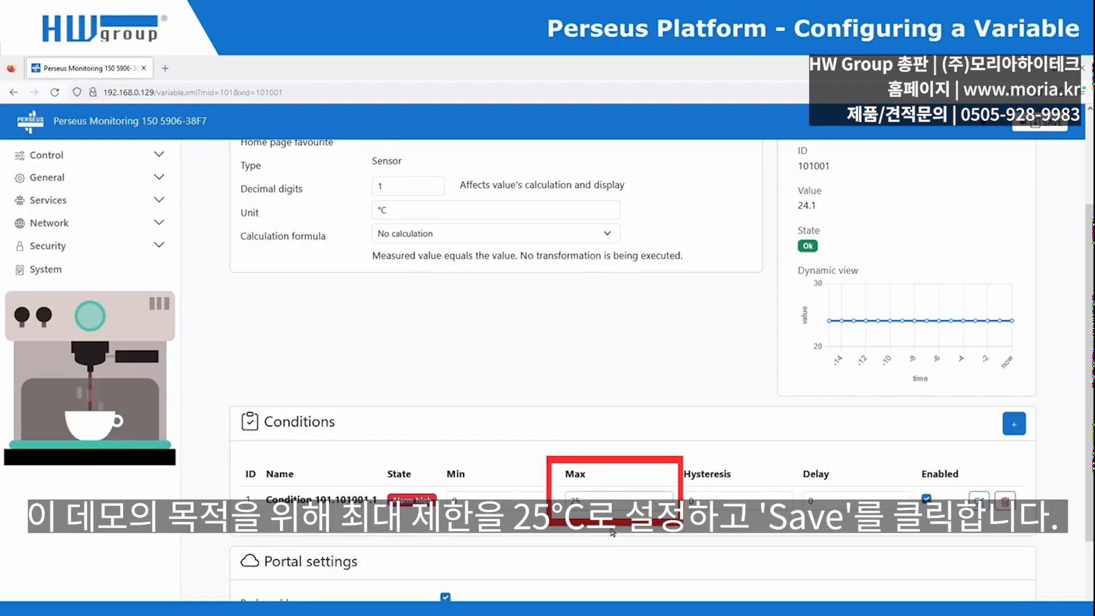
left_click(1050, 131)
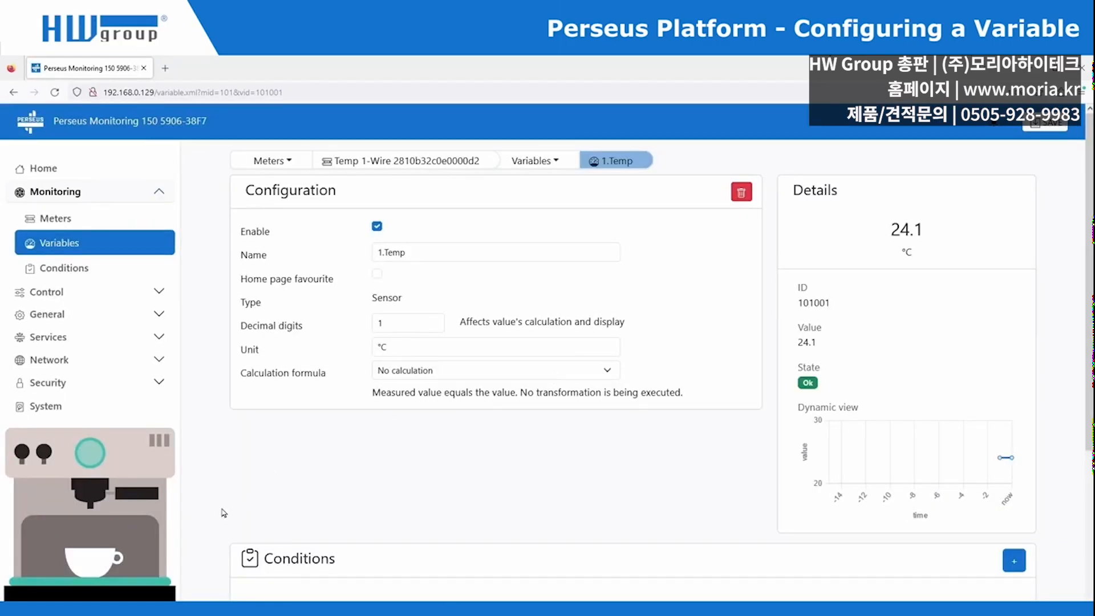
- Check the Conditions list for Condition 101.101001.1 on 1.Temp, state Ok
scroll(217, 515, "down", 1)
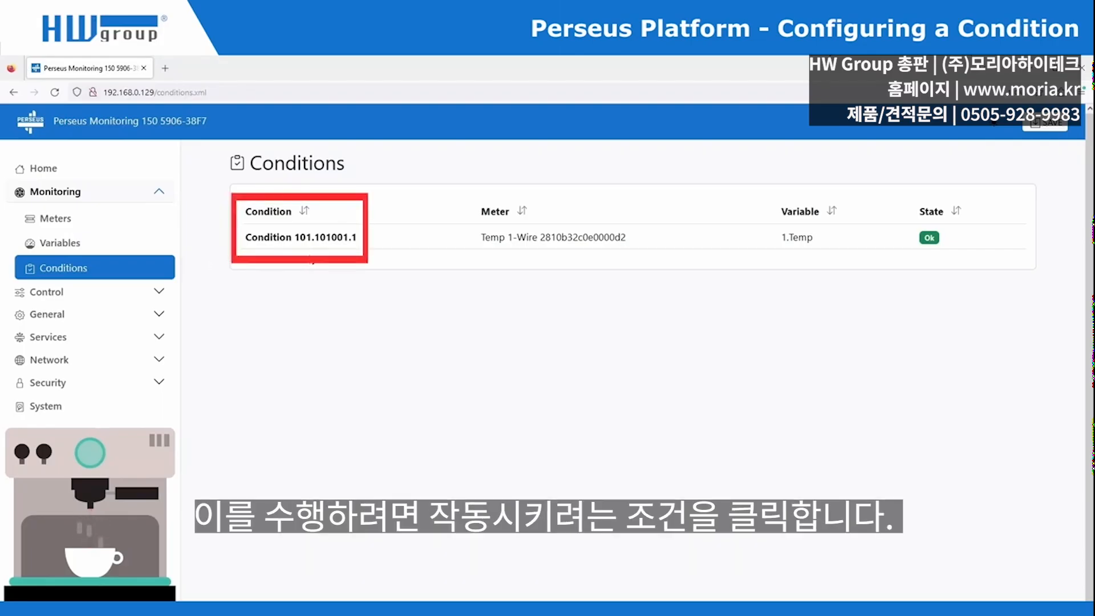
- Open Condition 101.101001.1 and launch the New Action dialog from it
left_click(305, 237)
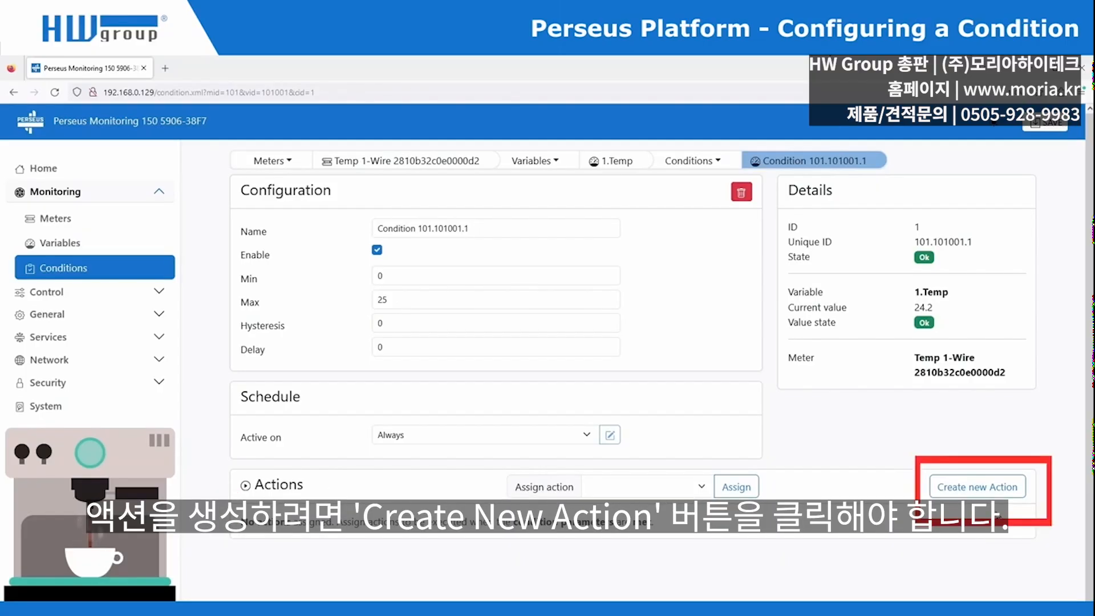
left_click(977, 487)
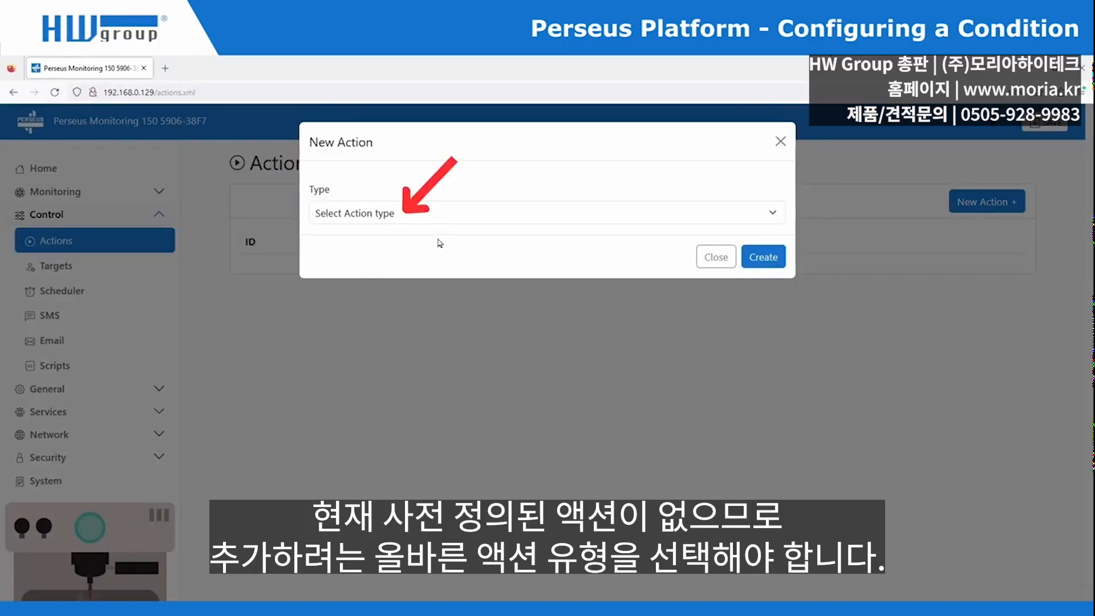
- Create a new action of type Email named 'Temperature alert'
left_click(476, 220)
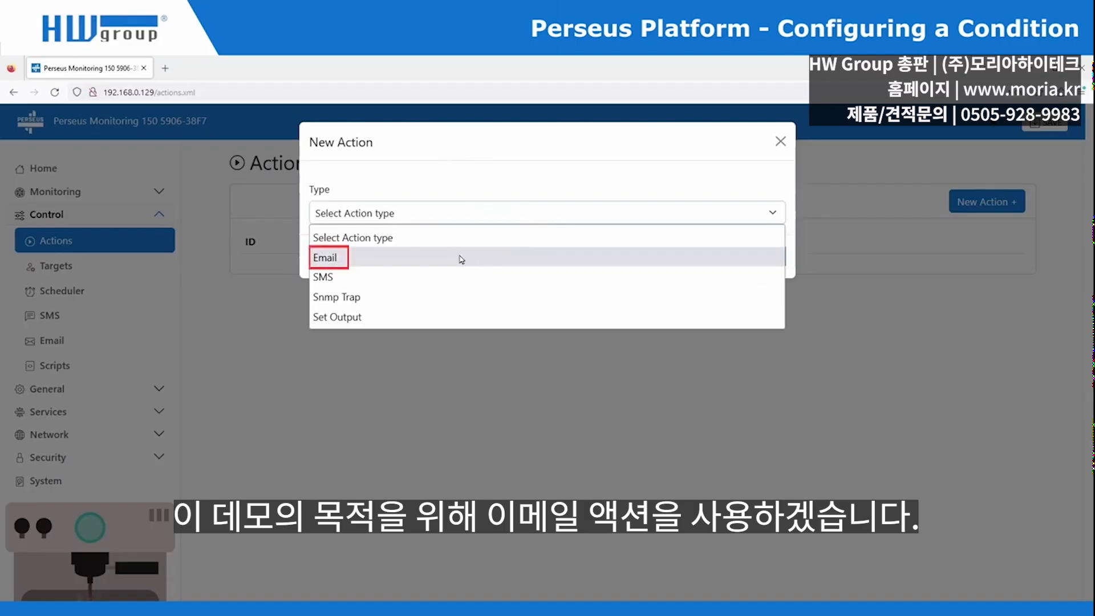
left_click(461, 260)
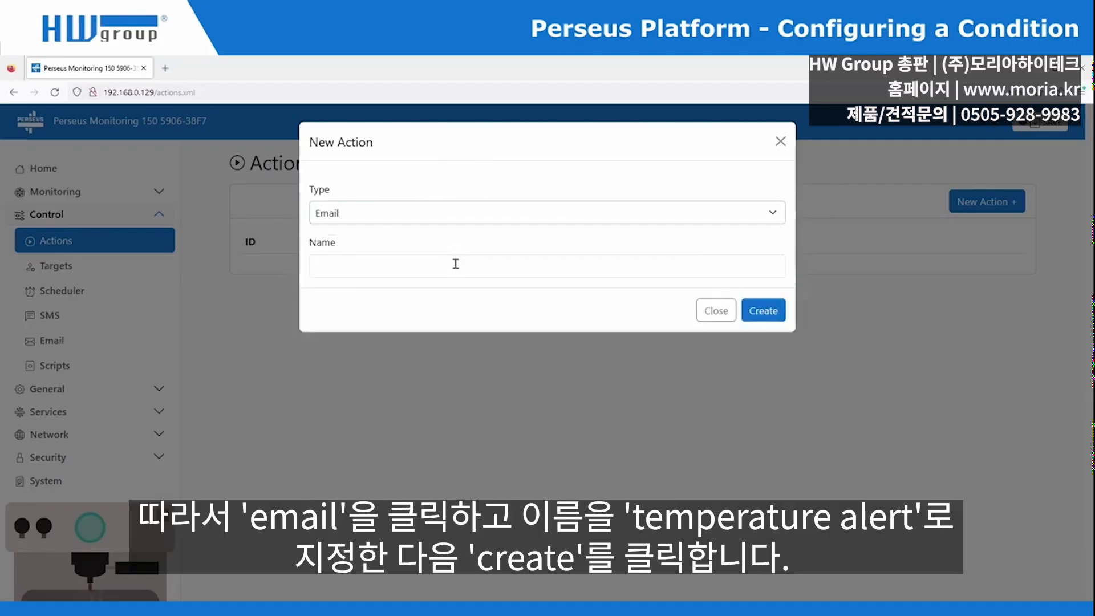
left_click(456, 264)
type("Temperature alert")
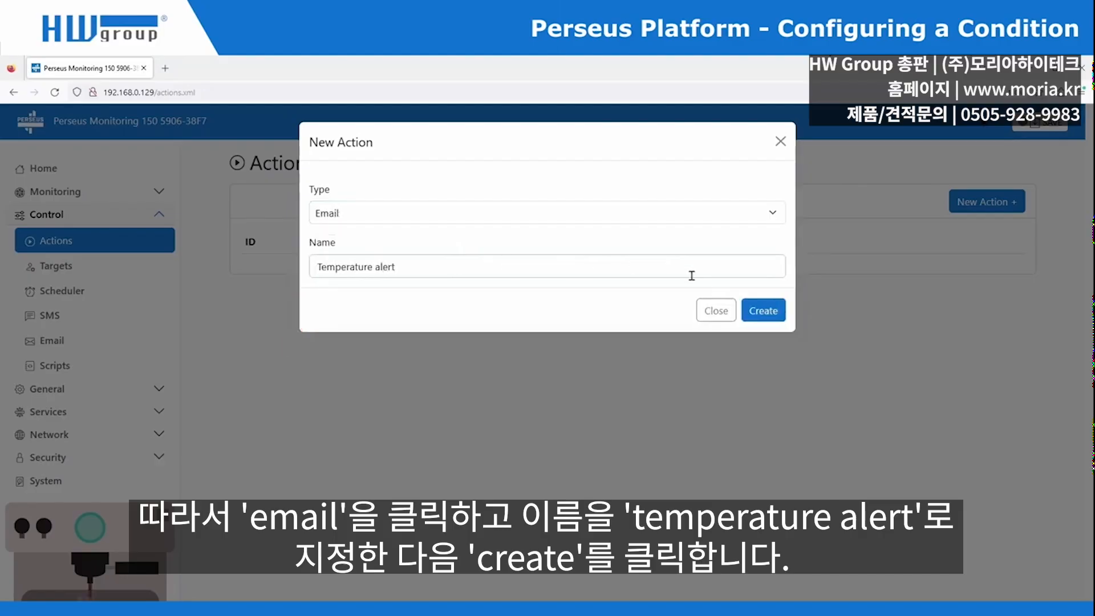
left_click(764, 311)
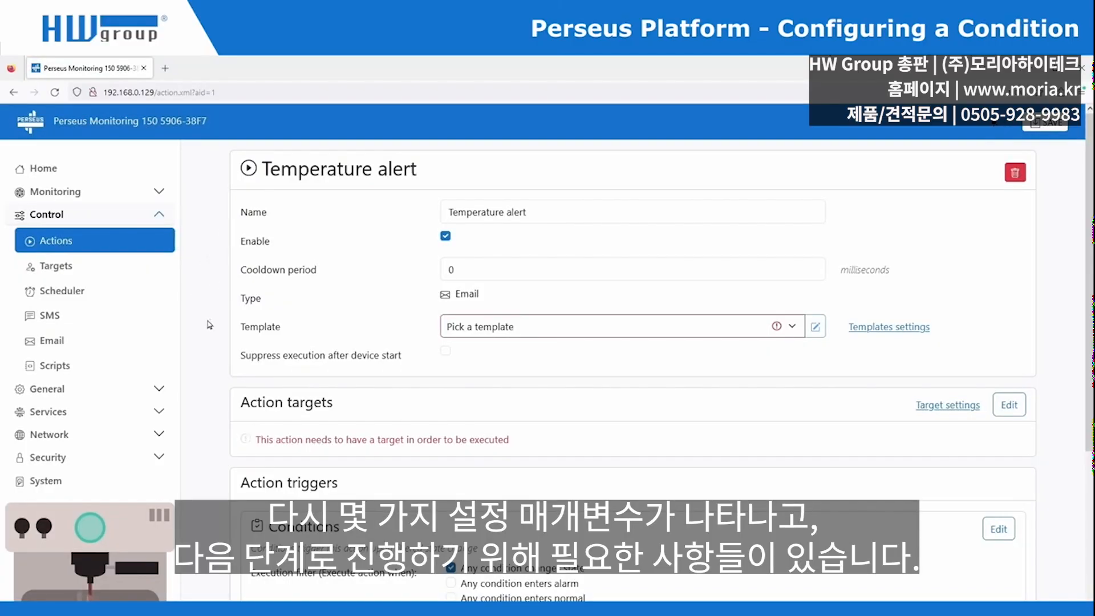
- Select Email Template 1 as the Temperature alert action's template
scroll(210, 325, "down", 3)
scroll(208, 336, "up", 1)
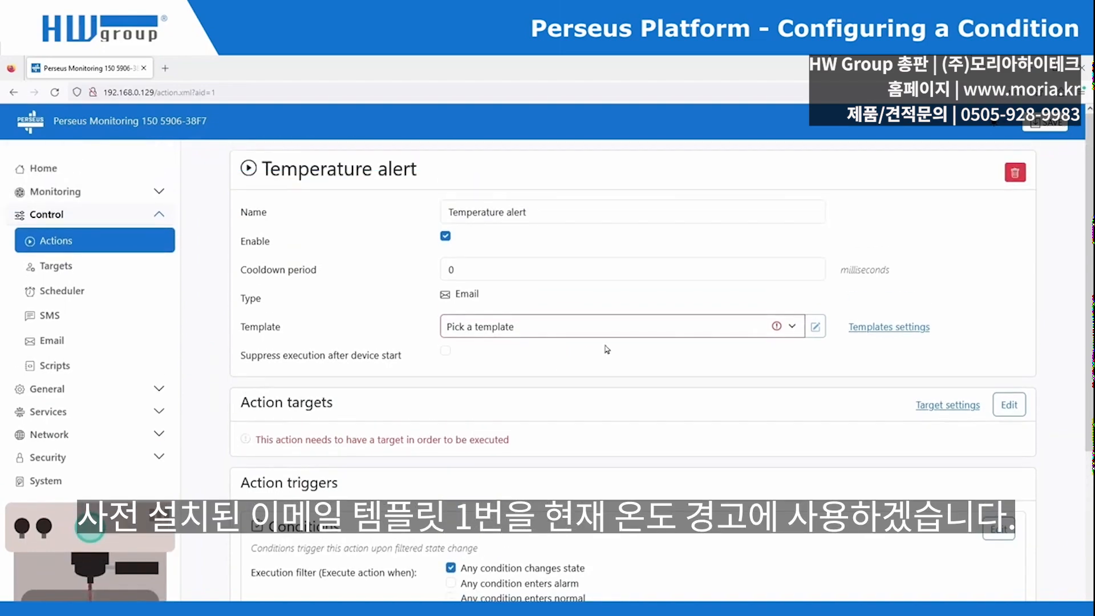
left_click(624, 335)
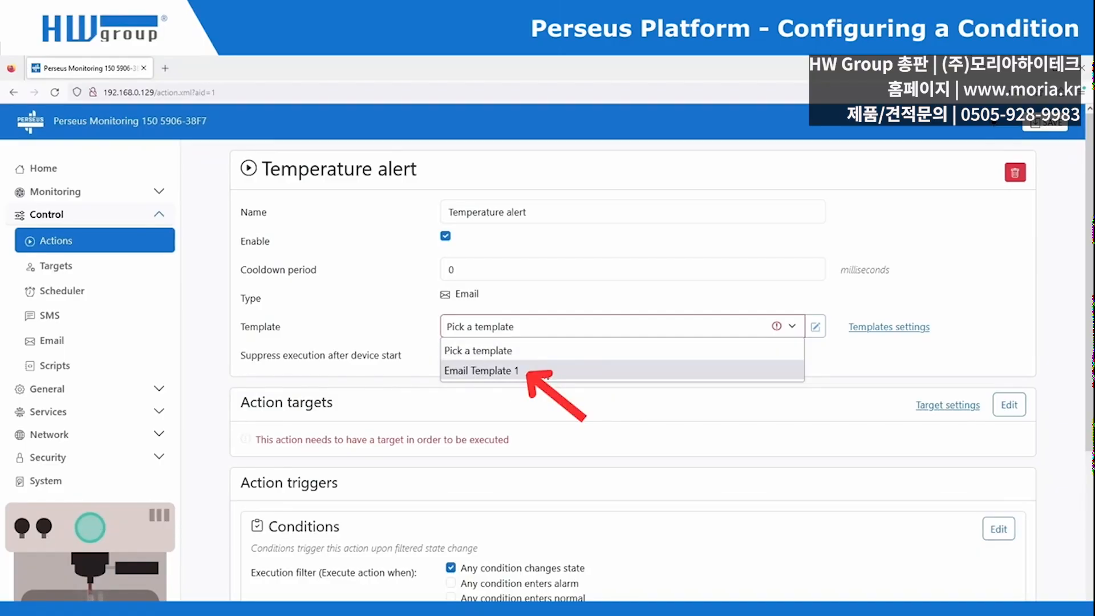
left_click(546, 371)
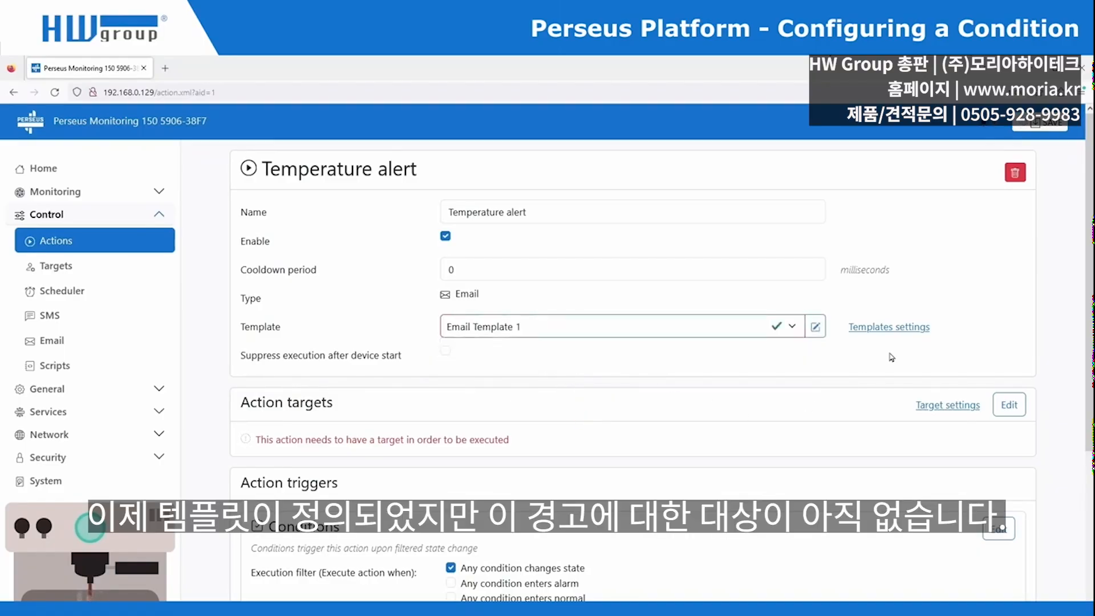
- Save the Temperature alert action and go to the empty Targets list
left_click(1038, 125)
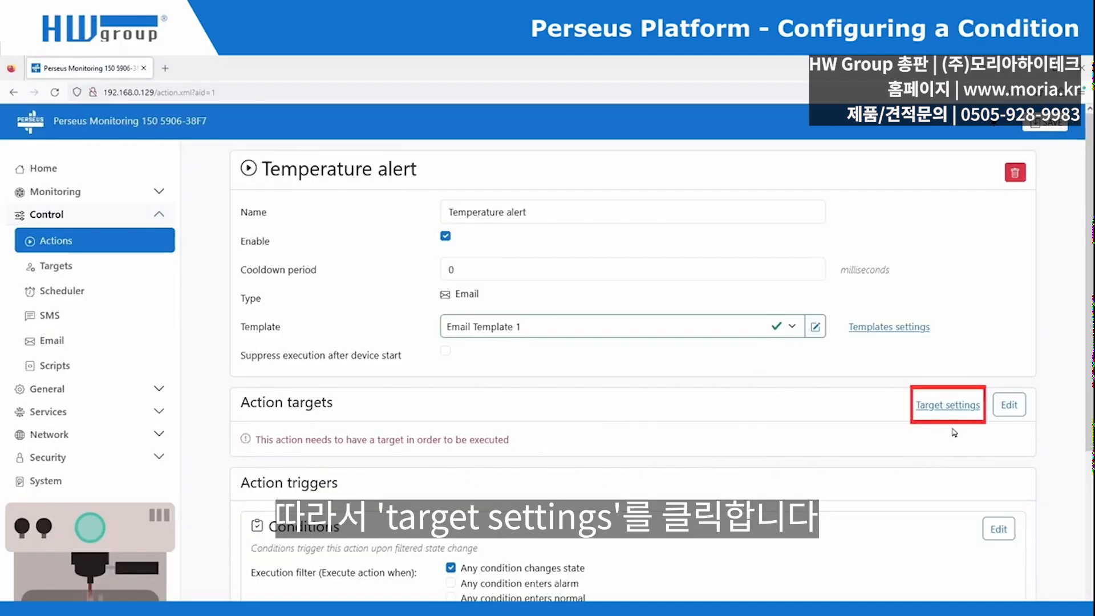
left_click(950, 406)
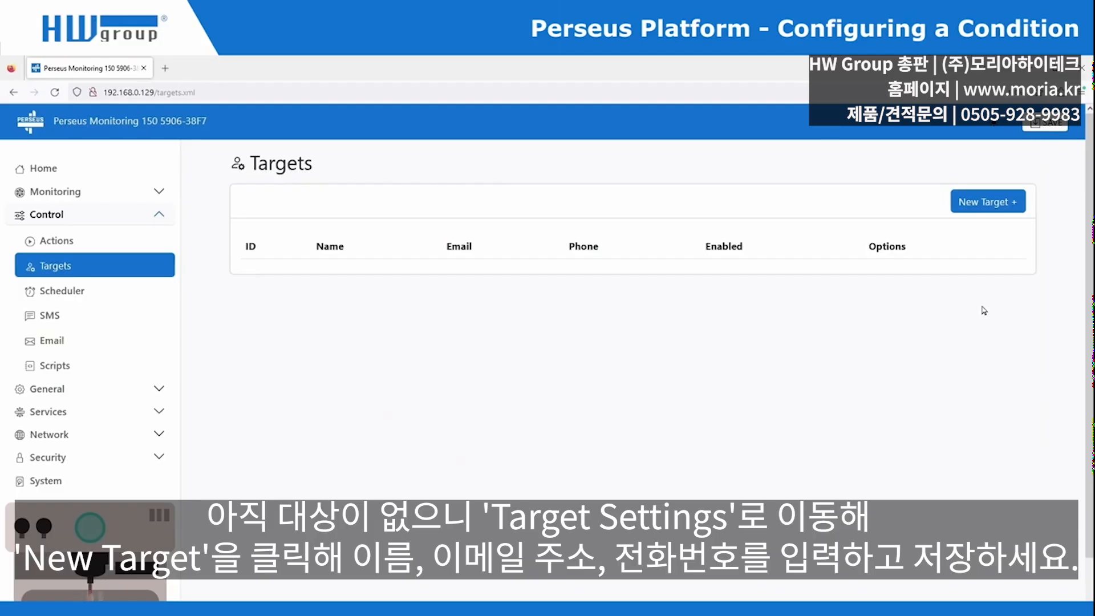
- Create Target 1 with the contact's full name, e-mail address and phone number, and save it
left_click(991, 210)
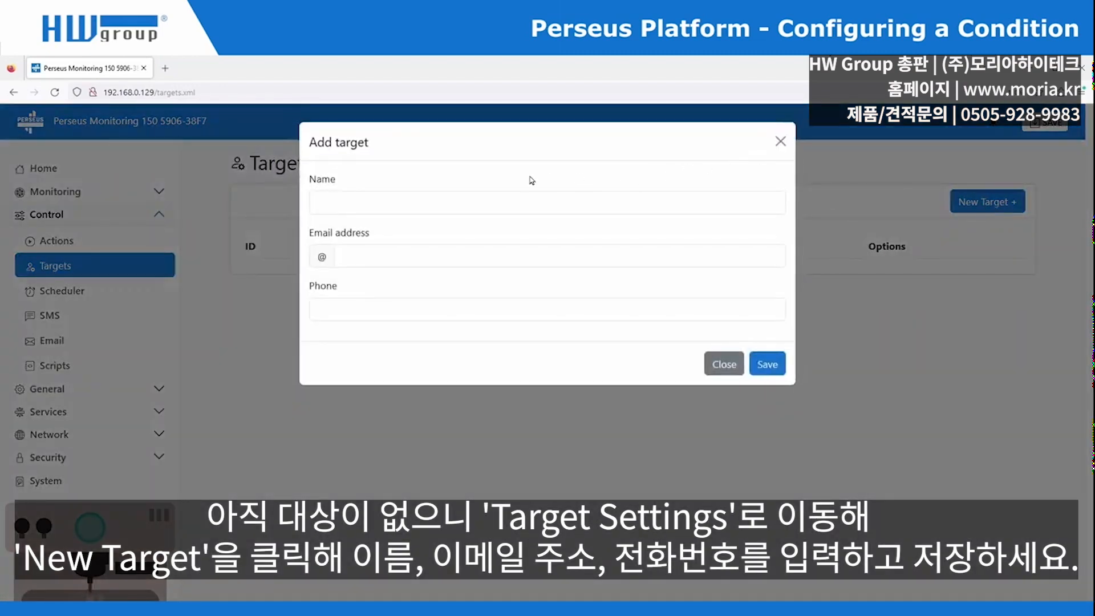
left_click(519, 203)
key("Tab")
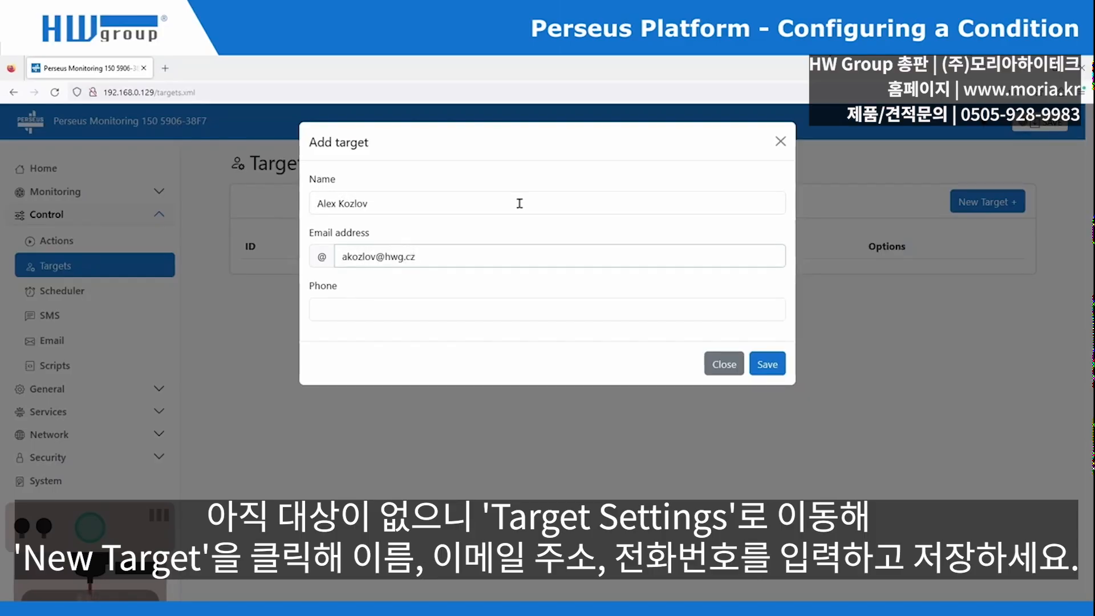
key("Tab")
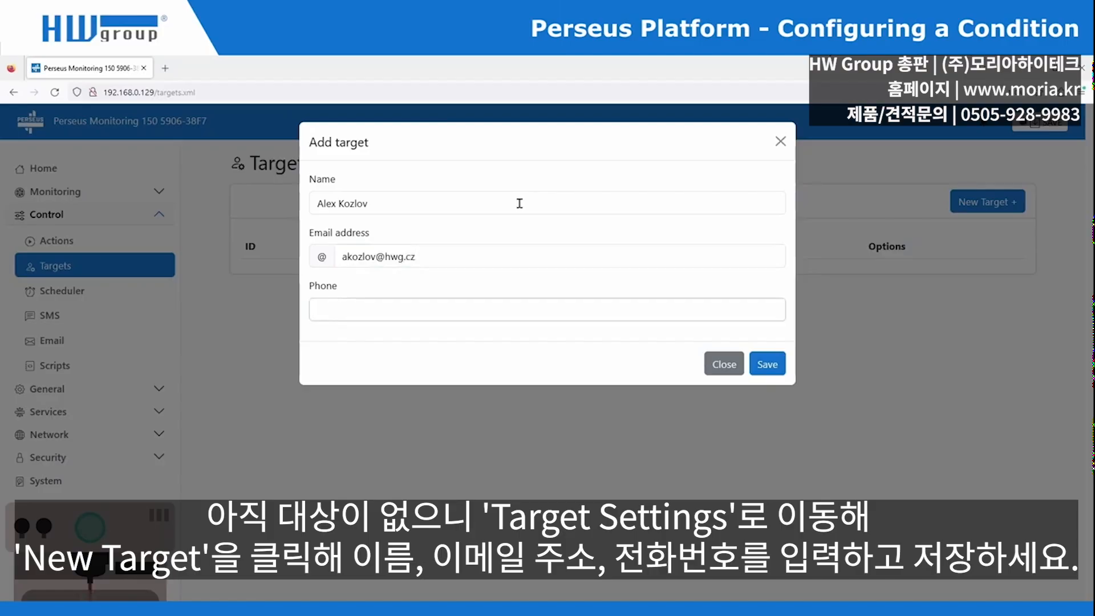
type("0000000000")
left_click(767, 364)
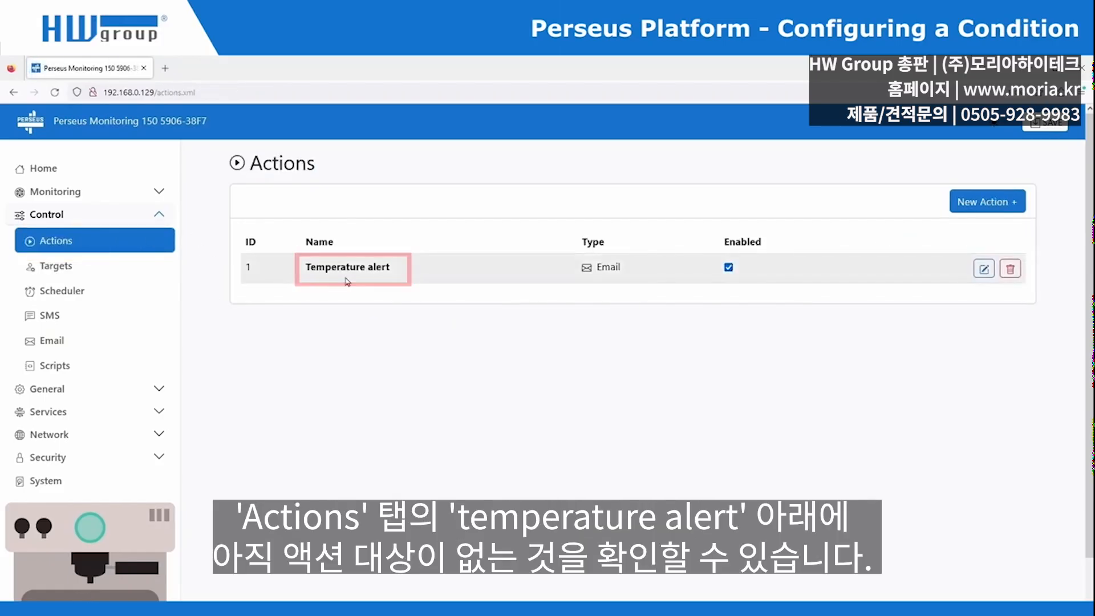
- Tick the new contact as an action target of Temperature alert and save the assignment
left_click(350, 273)
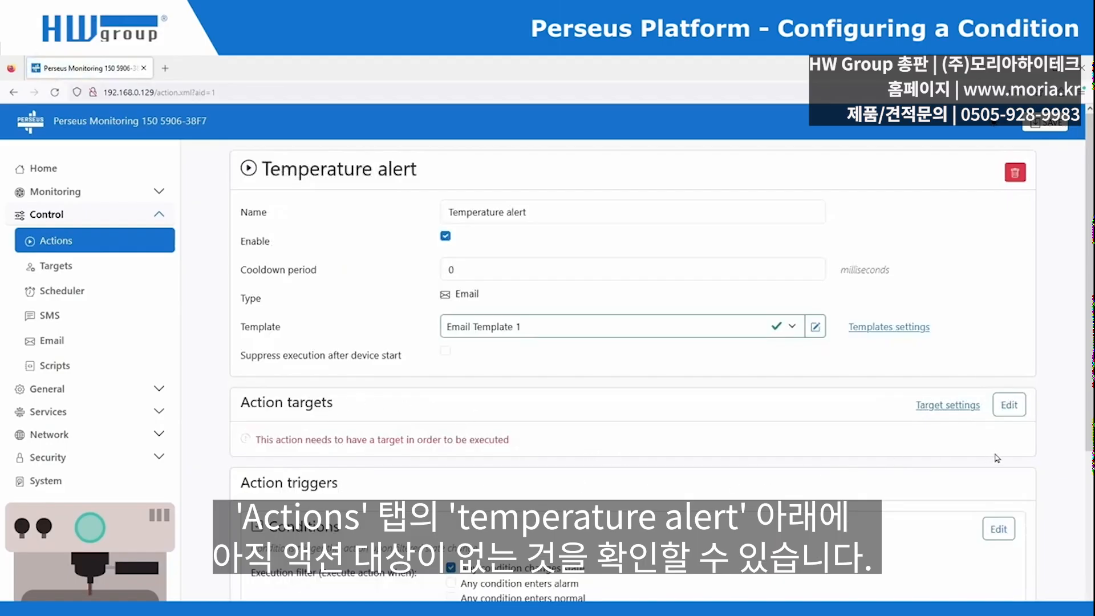
left_click(1015, 406)
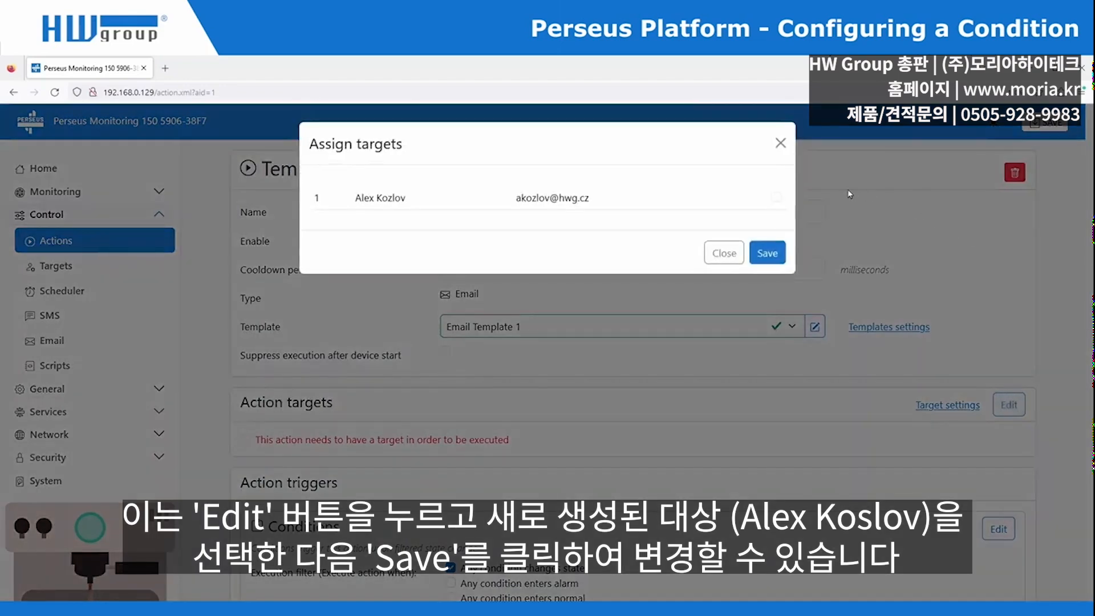
left_click(777, 199)
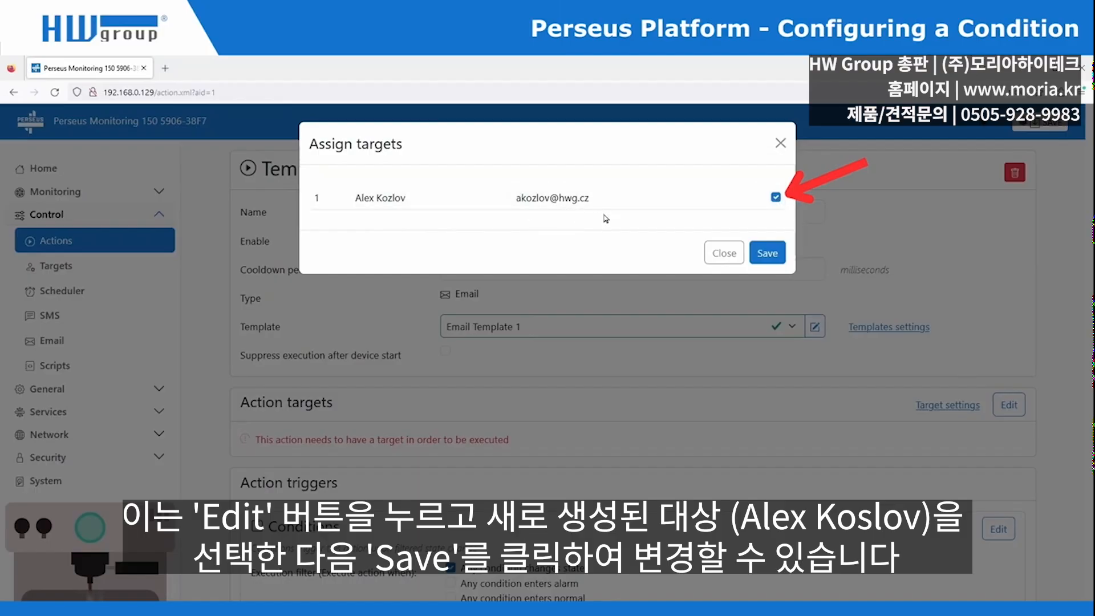
left_click(773, 253)
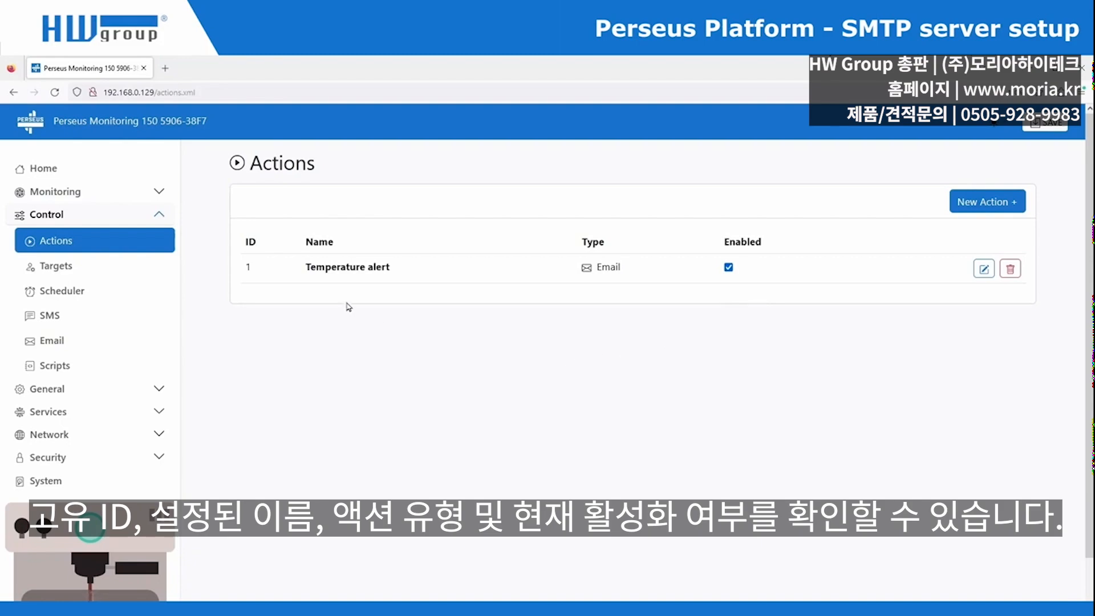
- Review the Temperature alert action's details, then go to the Control > Email settings page
left_click(354, 268)
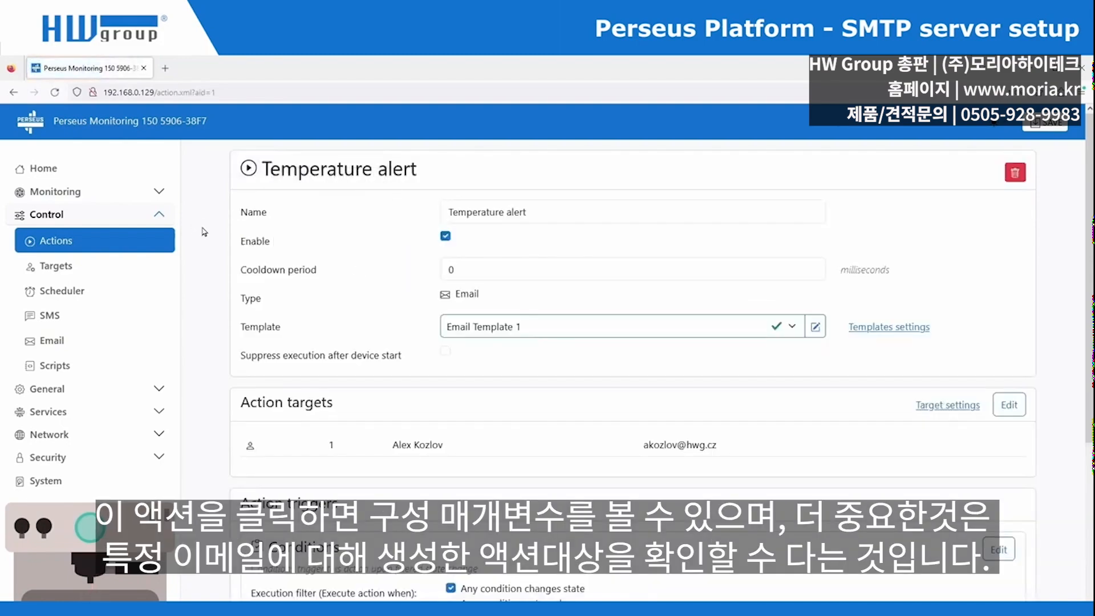
scroll(204, 242, "down", 2)
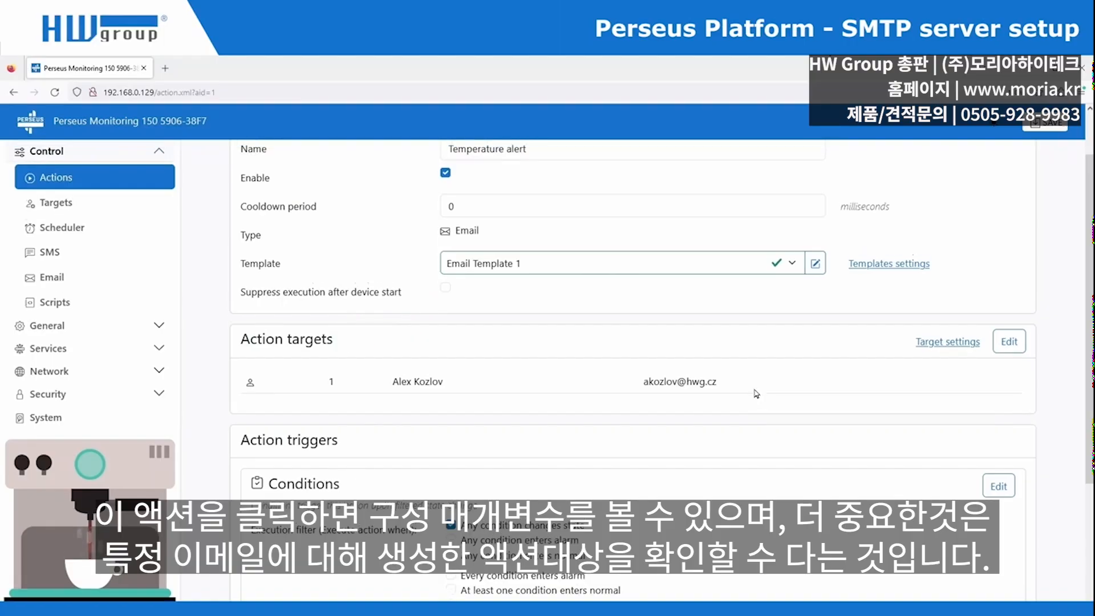
scroll(207, 316, "up", 2)
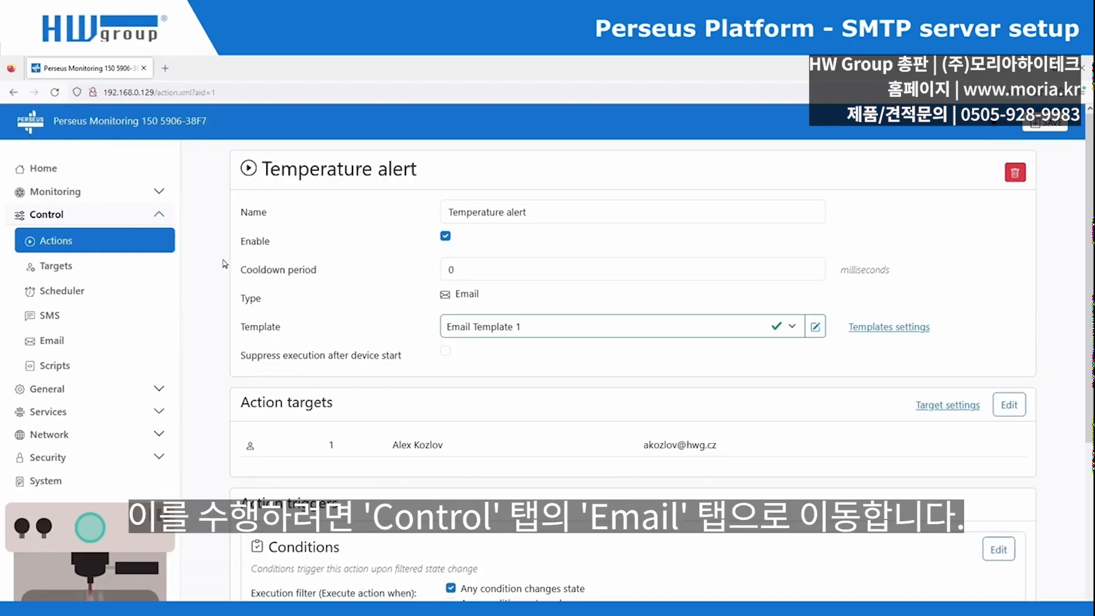
left_click(65, 340)
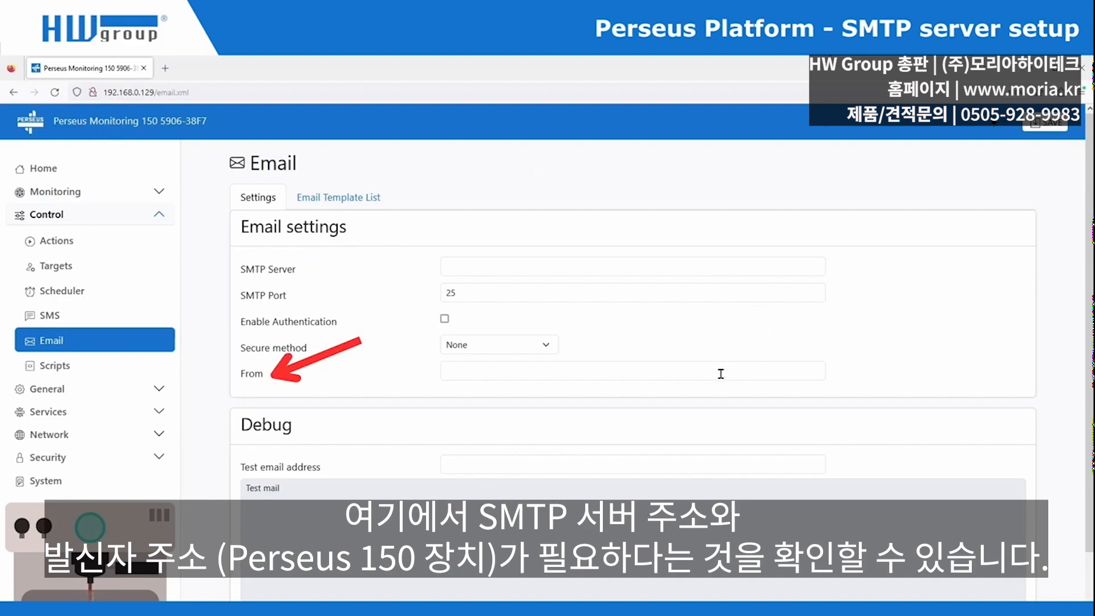
- Set SMTP Server to perseus-test.digitol.cz and fill in the device's sender address, then save
left_click(687, 267)
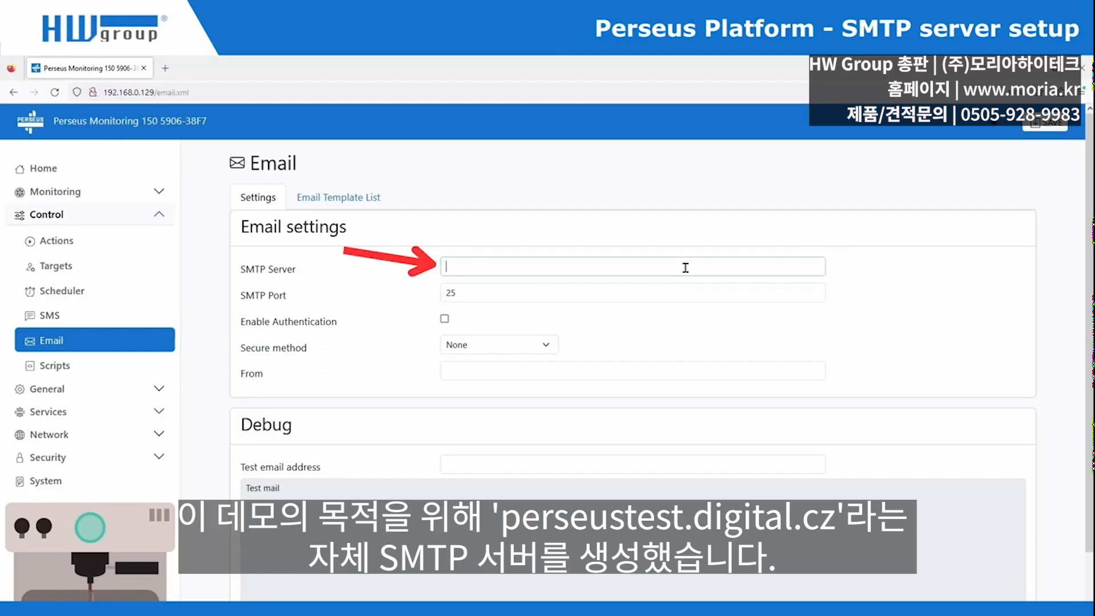
type("perseus-test.digitol.cz")
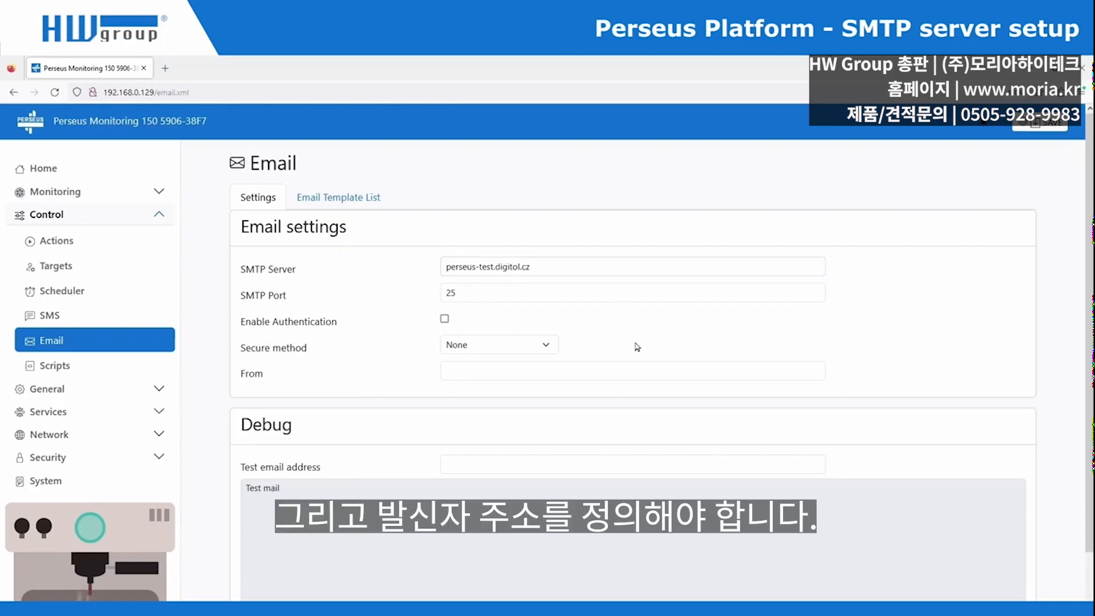
left_click(624, 371)
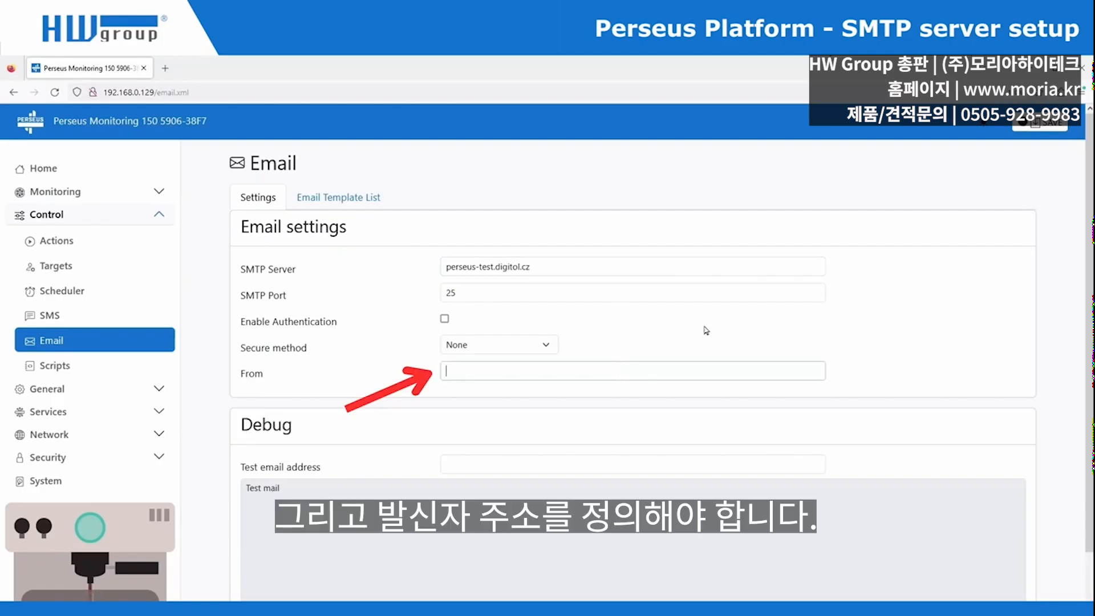
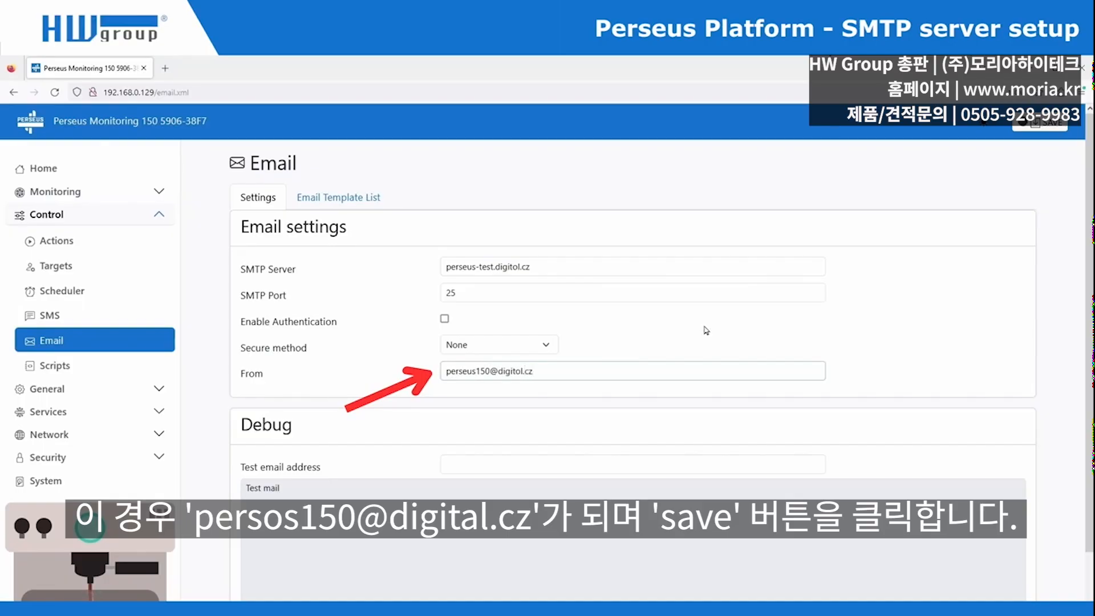
left_click(728, 328)
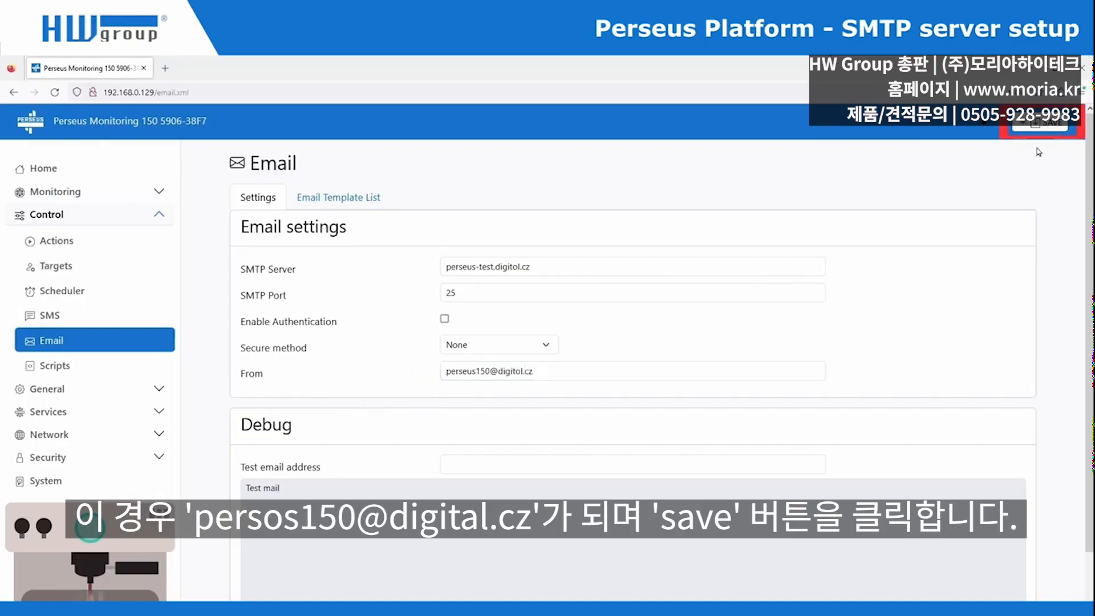
left_click(1033, 129)
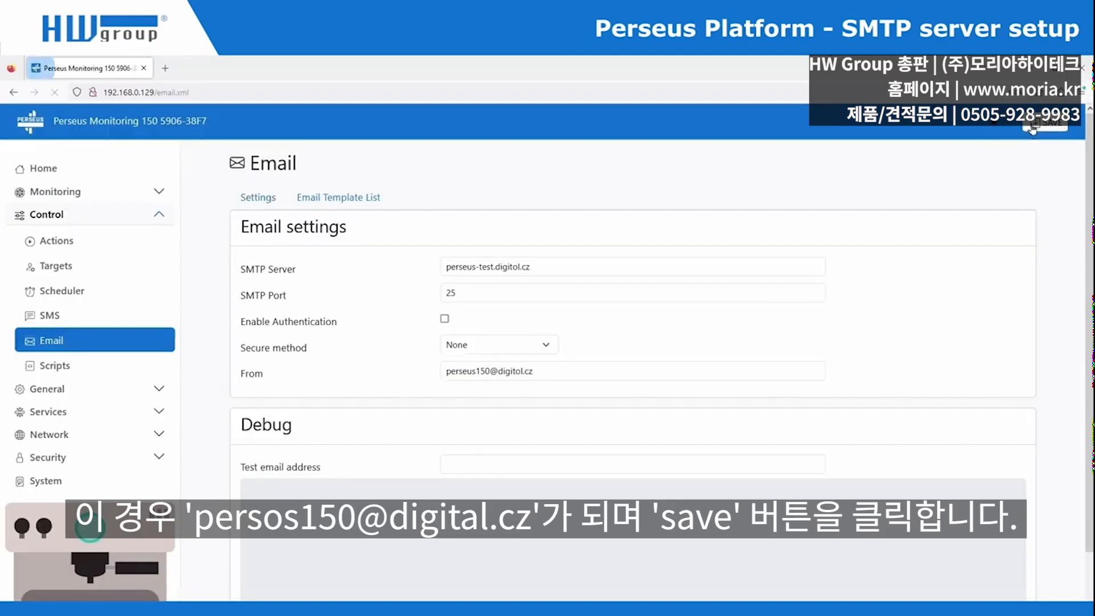
- Send a test email to your own e-mail address from the Email settings page
scroll(211, 486, "down", 2)
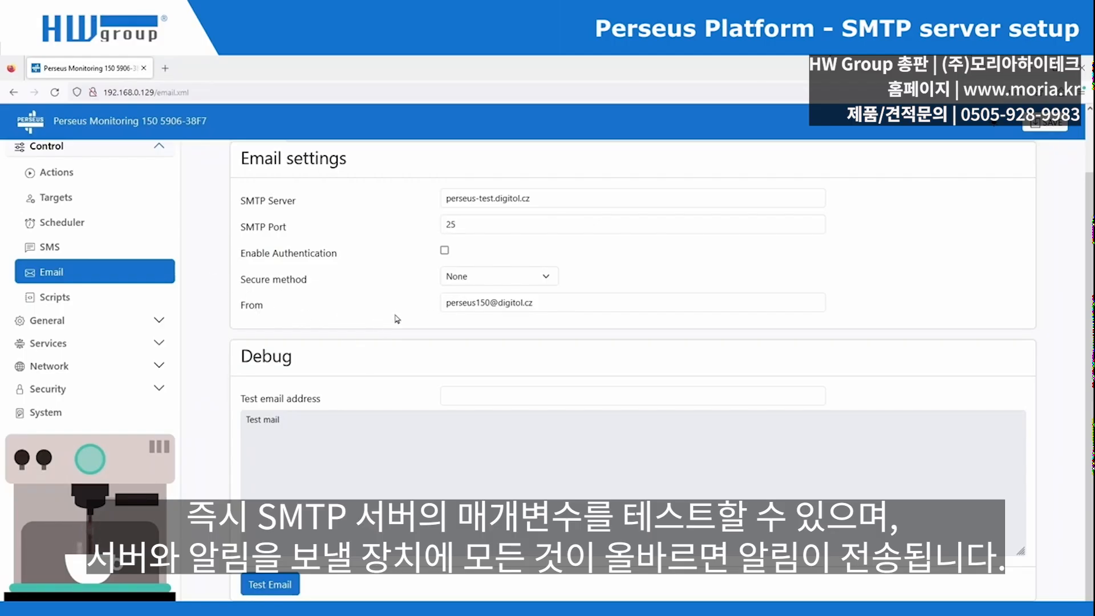
left_click(475, 394)
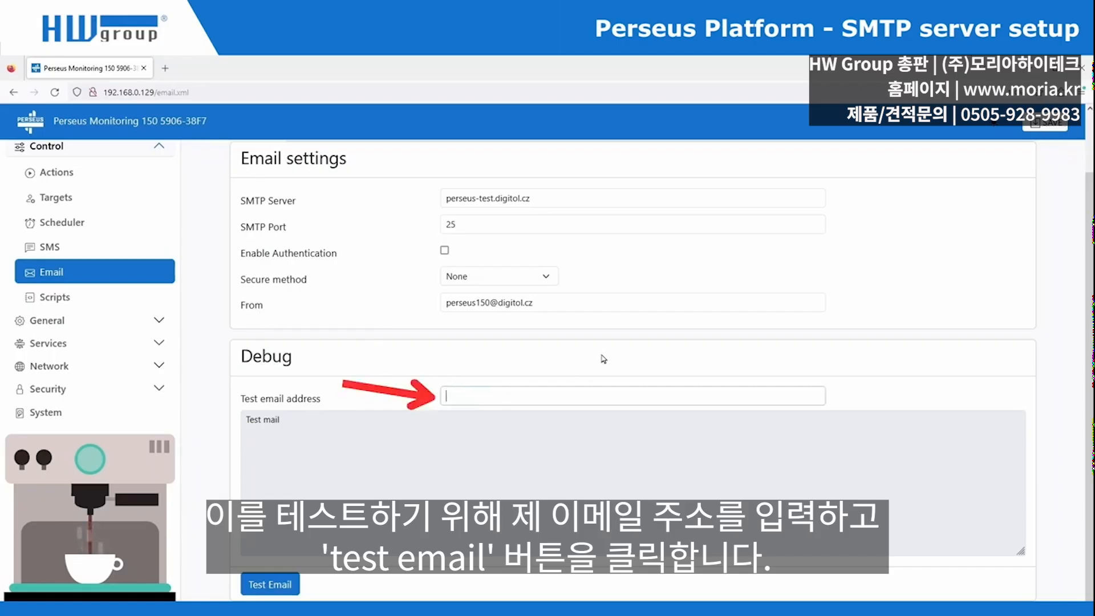
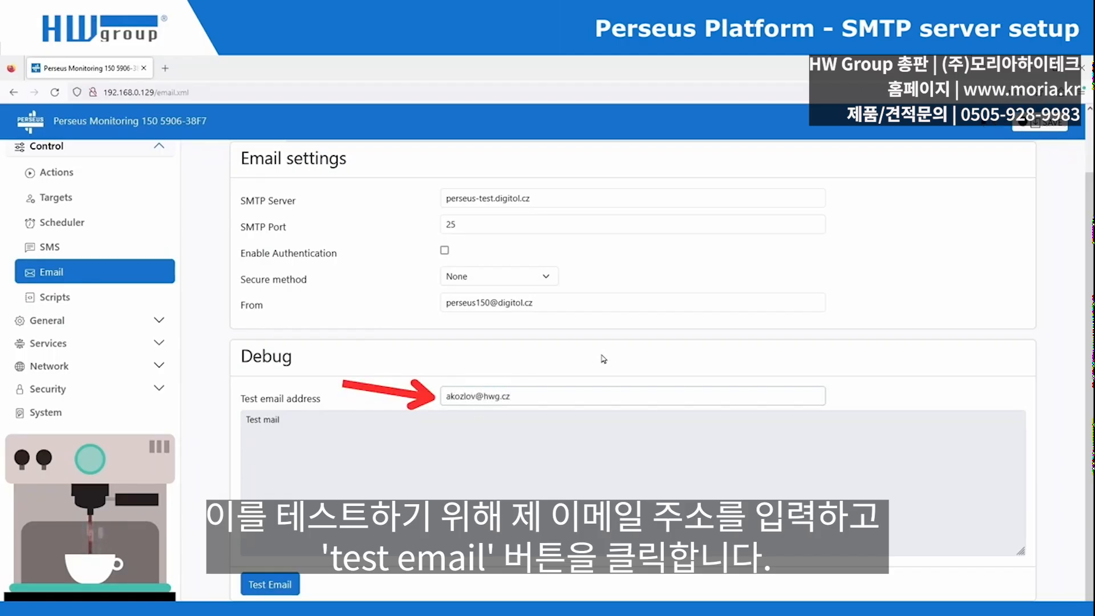
left_click(275, 591)
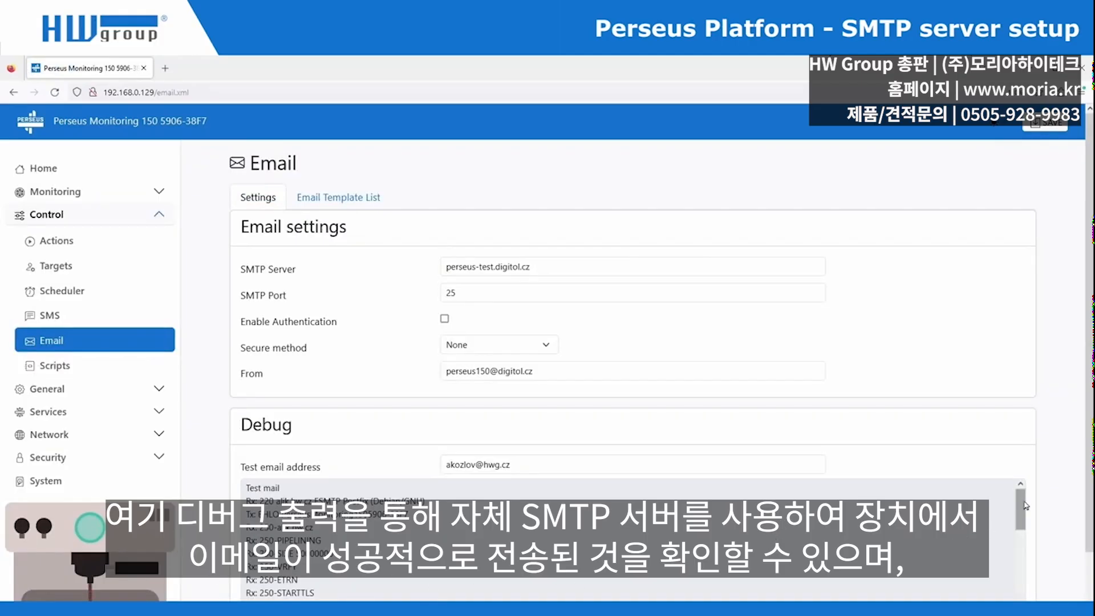
- Check the debug log for successful delivery and open the received test email
left_click_drag(1023, 506, 1016, 595)
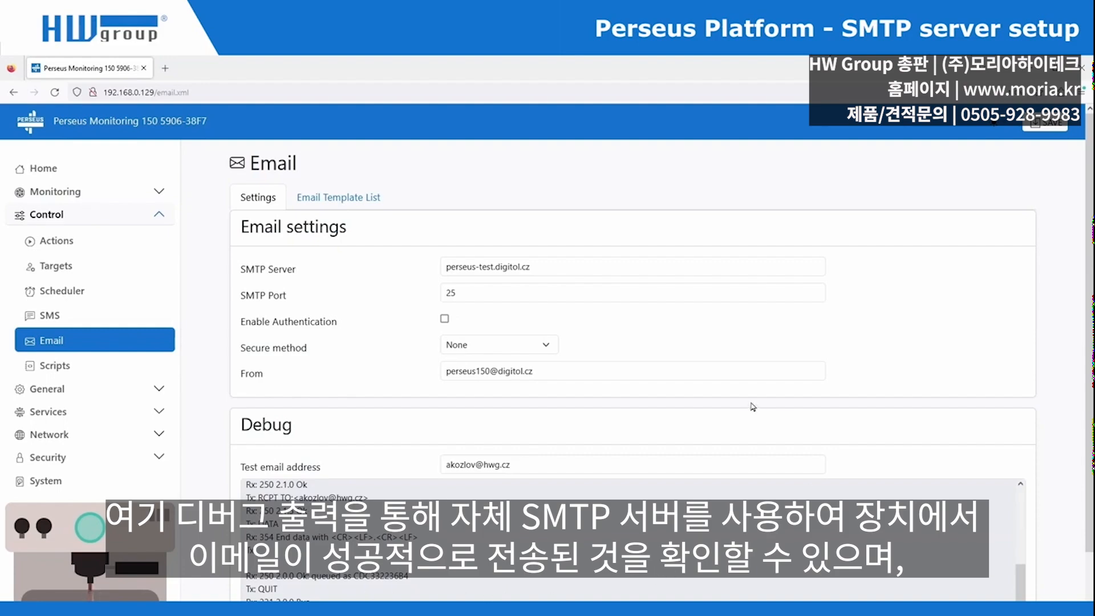
scroll(747, 406, "down", 2)
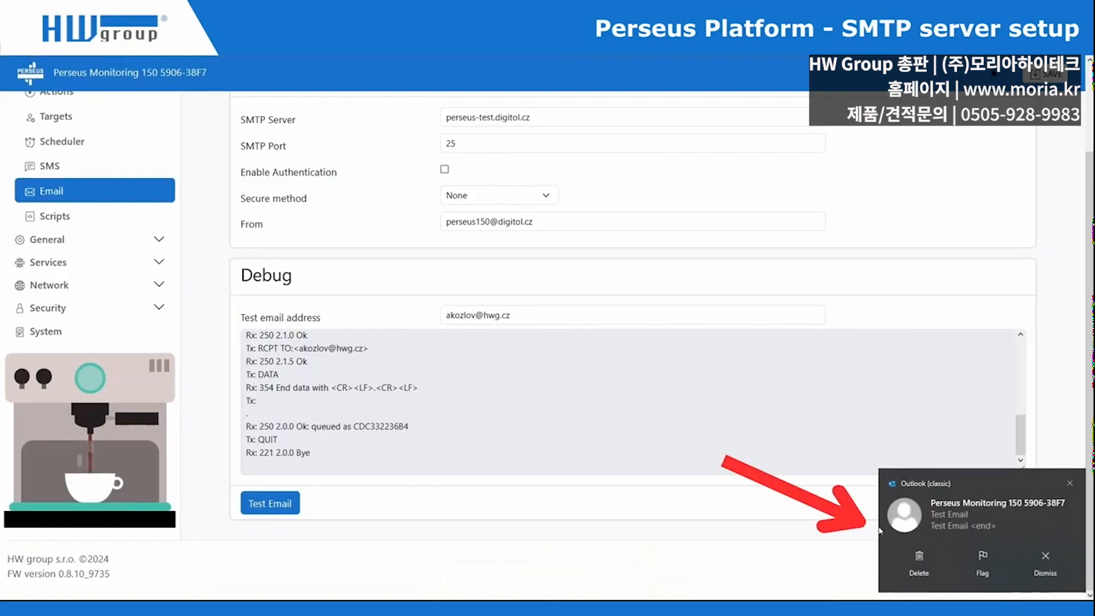
left_click(1000, 519)
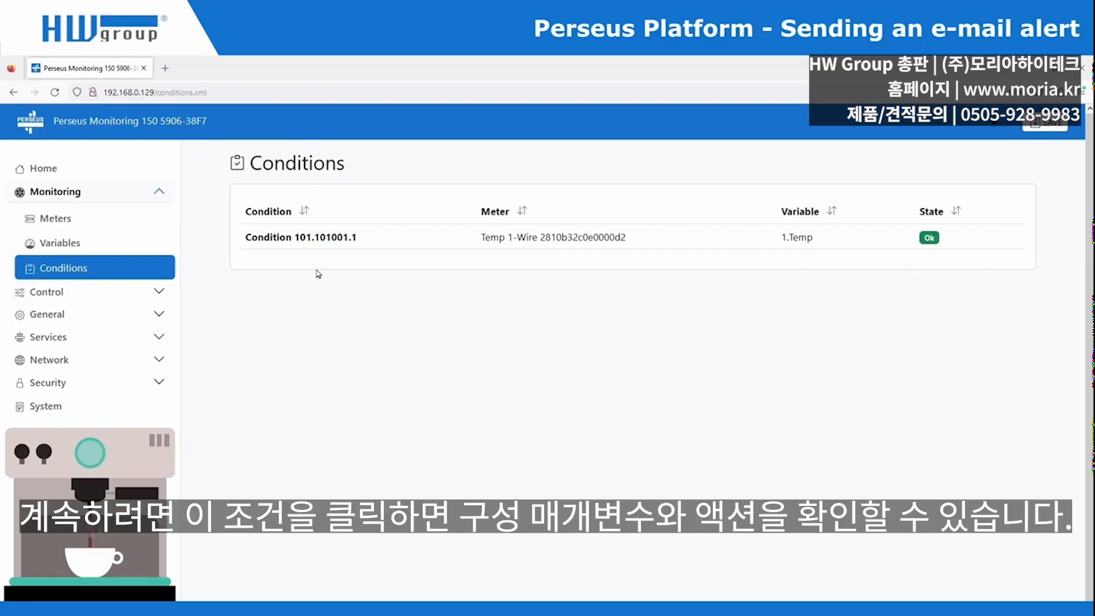
- Open Condition 101.101001.1 on the 1.Temp variable, with limits 0 to 25
left_click(296, 237)
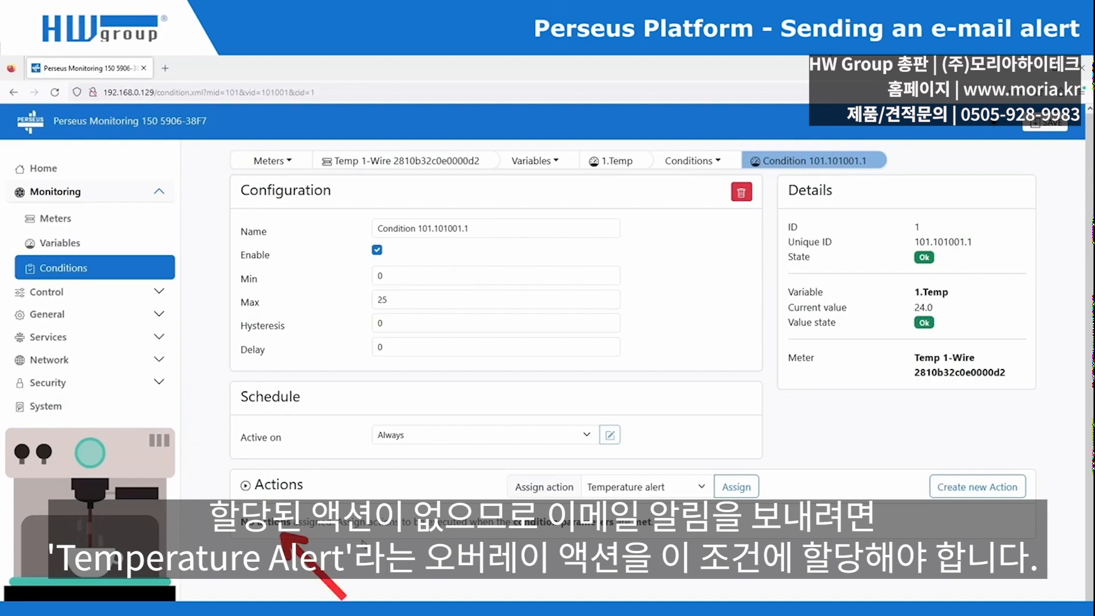
- Assign the Temperature alert action to Condition 101.101001.1 from the Assign action dropdown
left_click(703, 491)
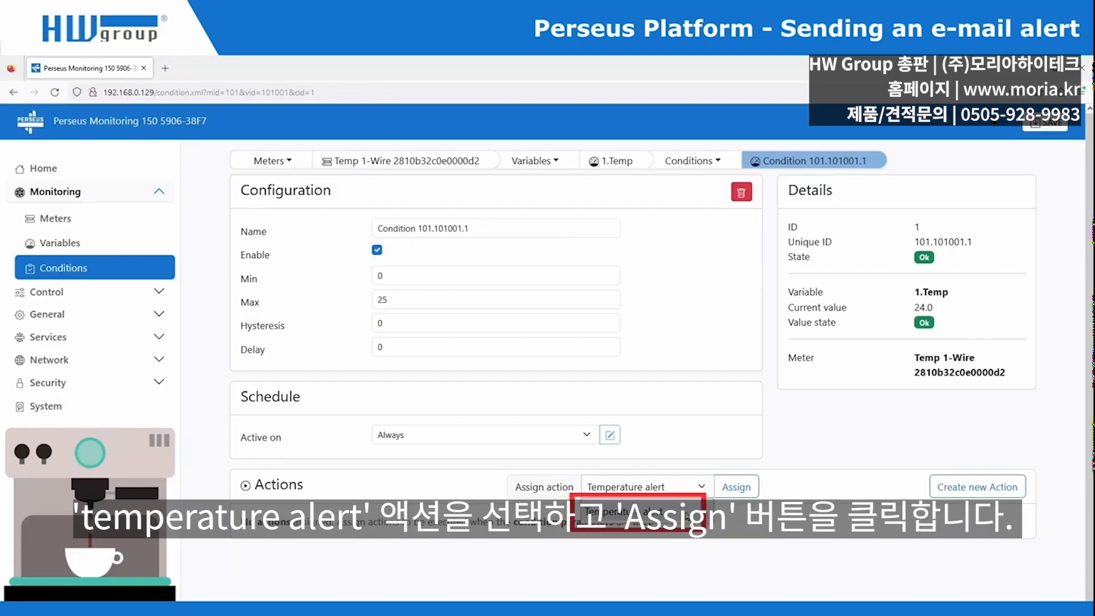
left_click(690, 513)
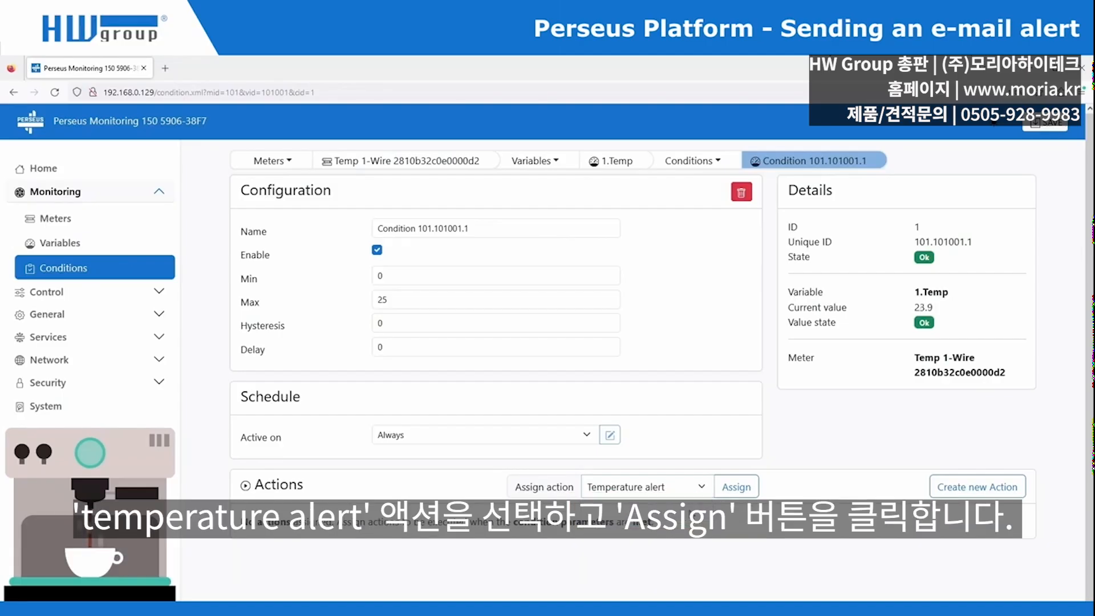
left_click(736, 488)
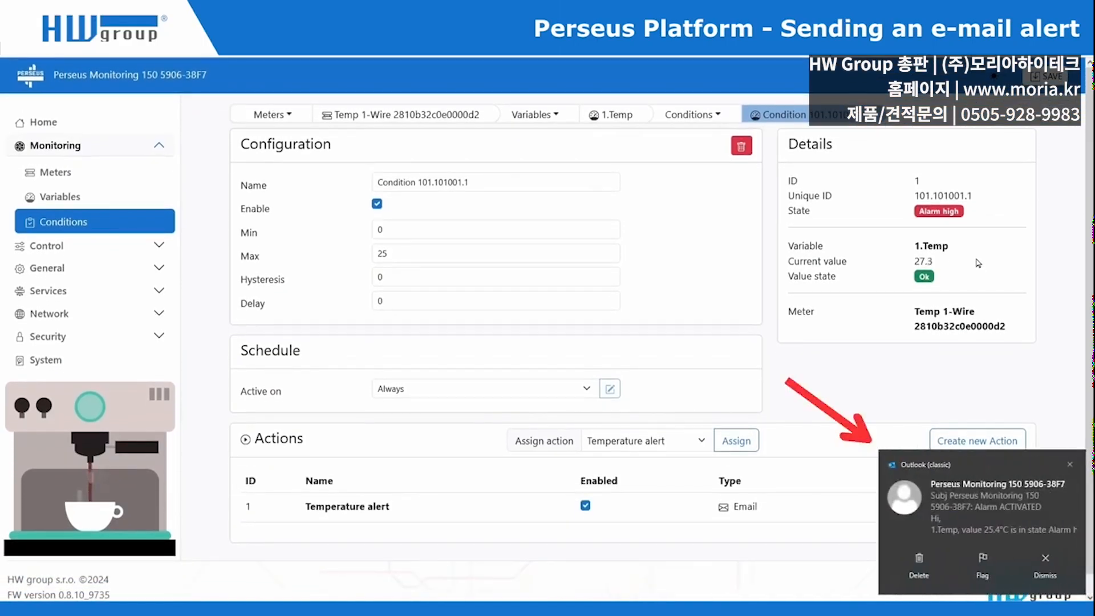
- Open the Alarm ACTIVATED email reporting 1.Temp at 25.4°C in Alarm high state
left_click(989, 511)
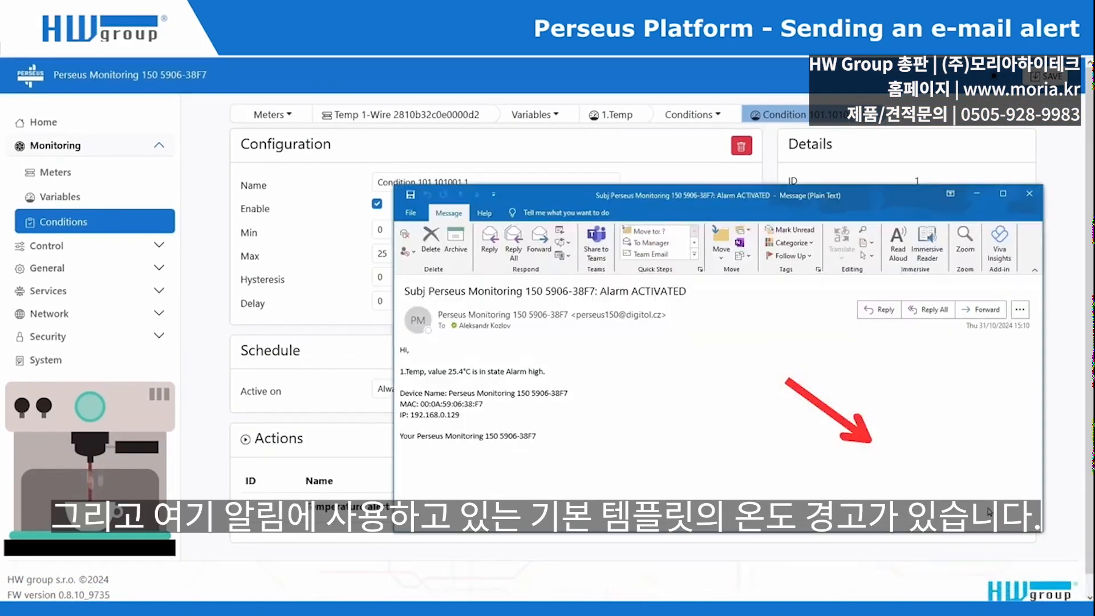